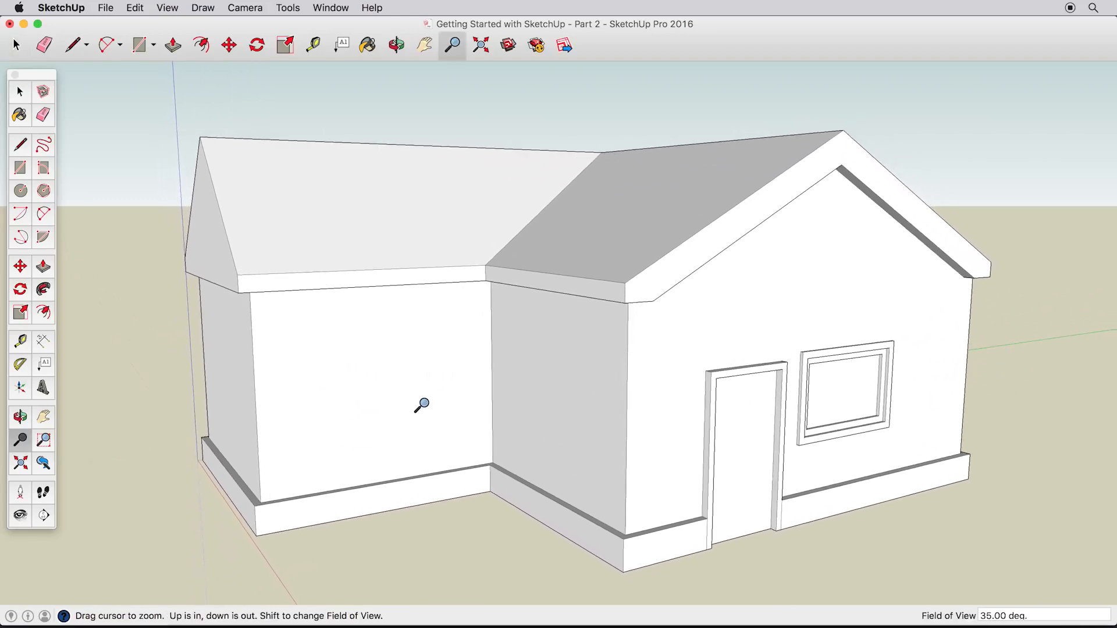
pyautogui.press('space')
pyautogui.press('o')
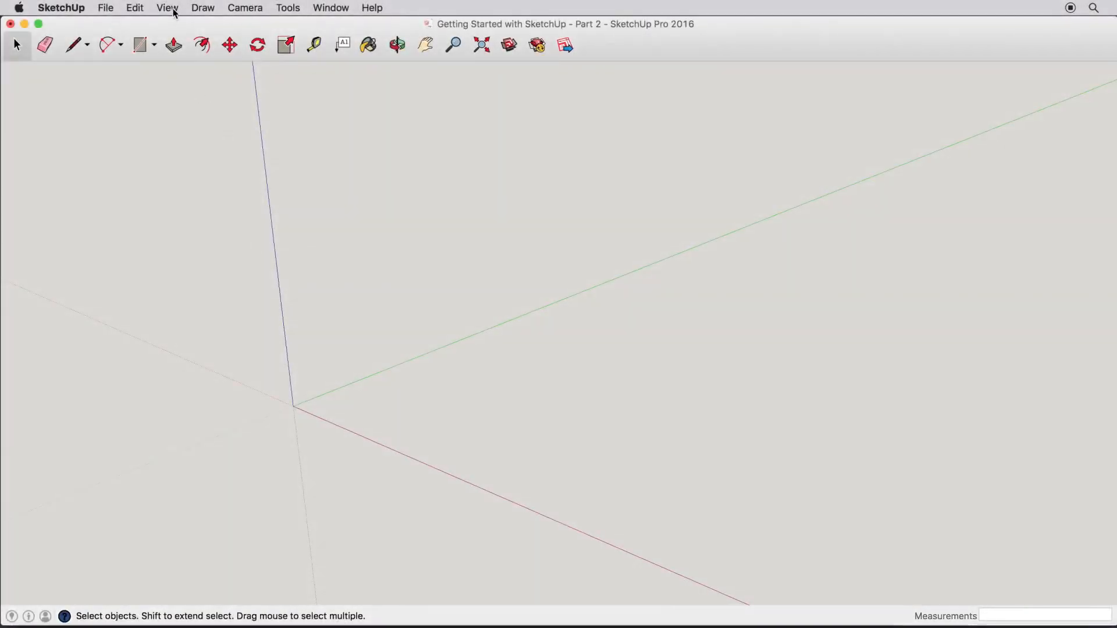
# Step: Show the Large Tool Set palette
pyautogui.click(174, 11)
pyautogui.moveTo(305, 36)
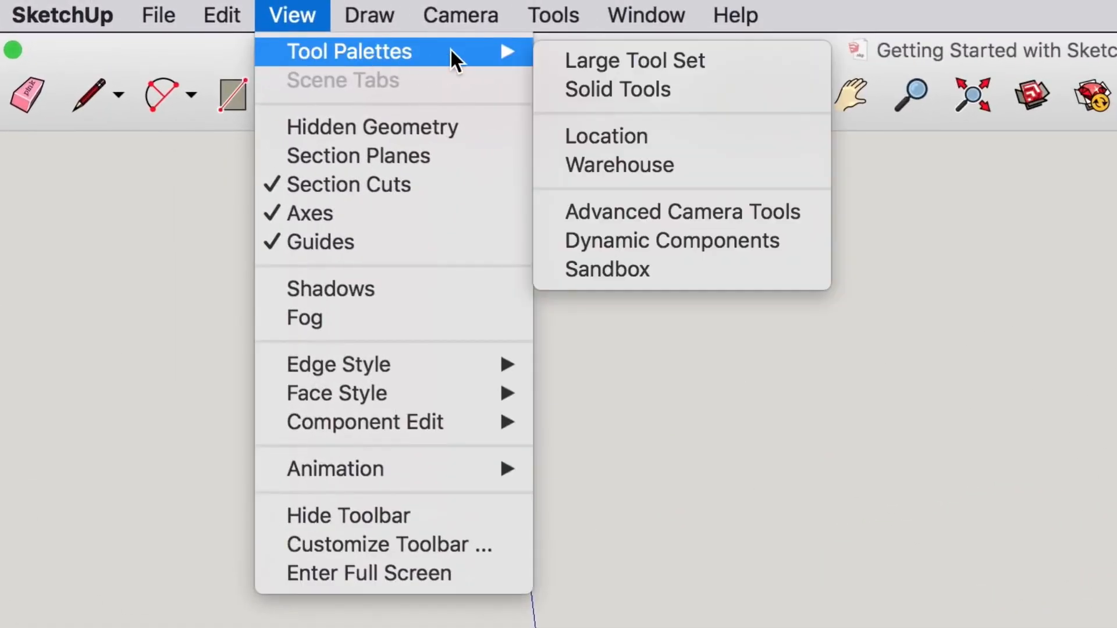
pyautogui.click(763, 62)
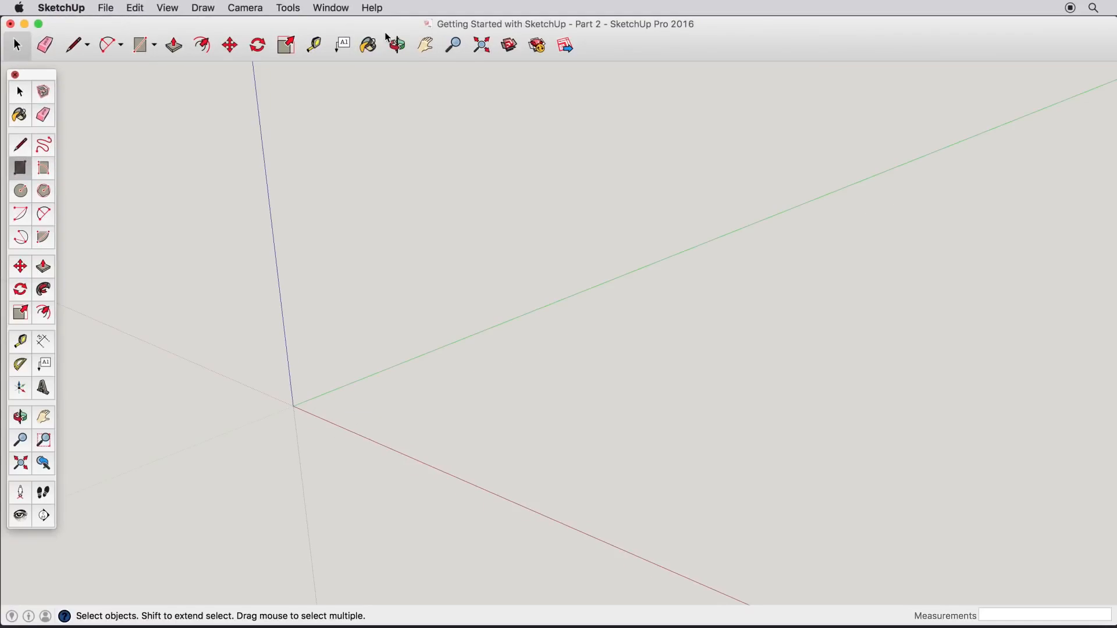
# Step: Try drawing a freehand rectangle on the ground beside the origin, and undo it
pyautogui.click(19, 169)
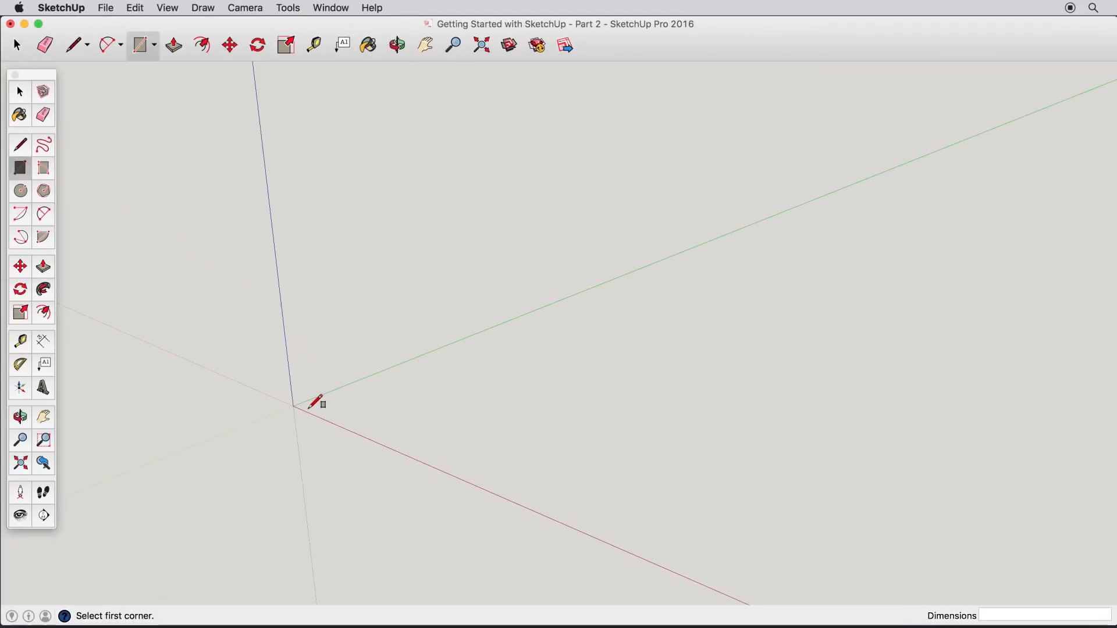
pyautogui.click(313, 406)
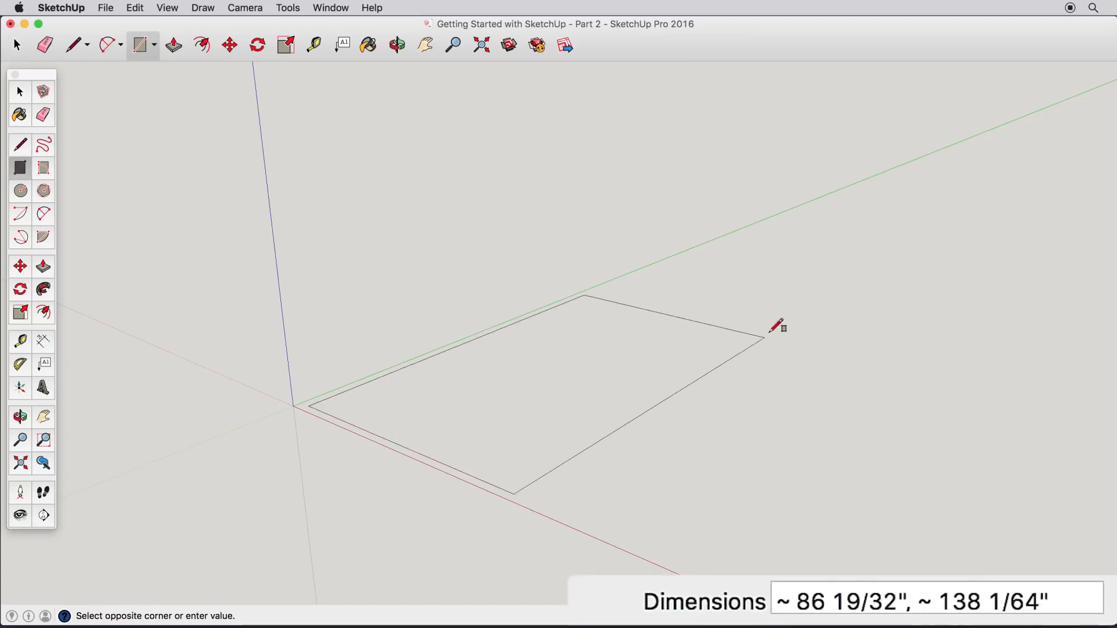
pyautogui.click(731, 351)
pyautogui.press('o')
pyautogui.moveTo(605, 401); pyautogui.dragTo(592, 421)
pyautogui.press('r')
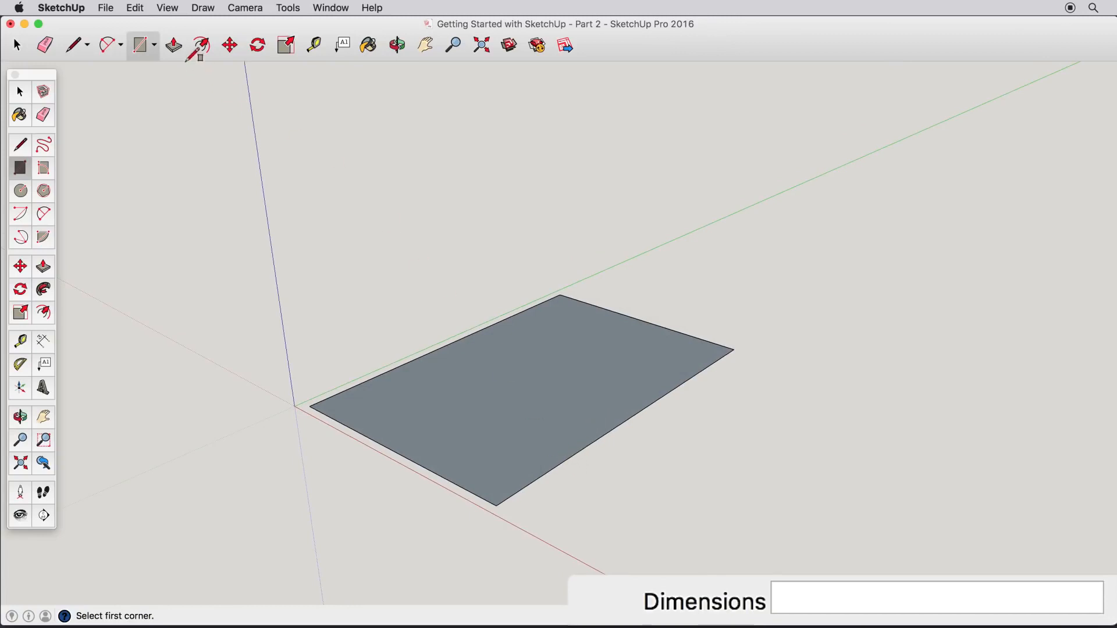
pyautogui.click(135, 9)
pyautogui.click(156, 29)
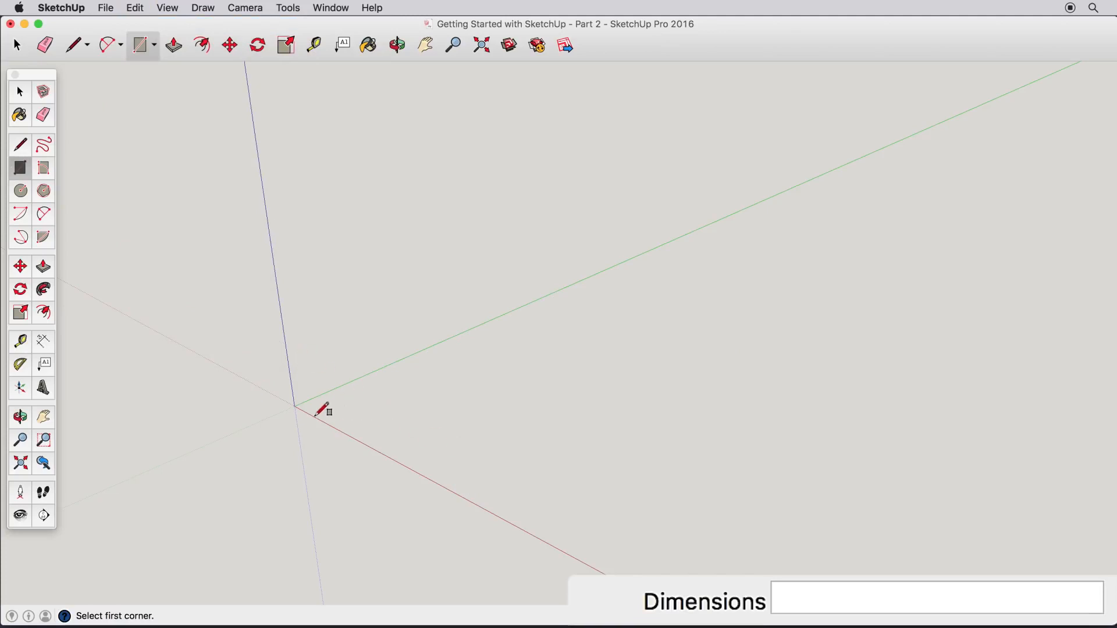
# Step: Draw a 10' by 20' rectangle on the ground starting just beside the origin
pyautogui.click(306, 408)
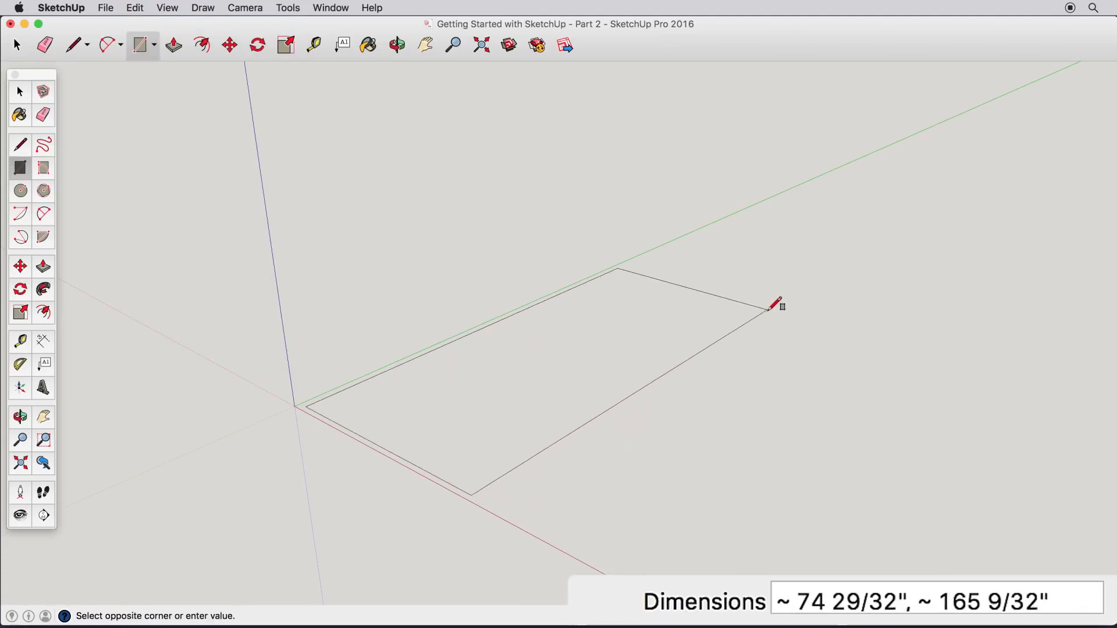
pyautogui.write('10')
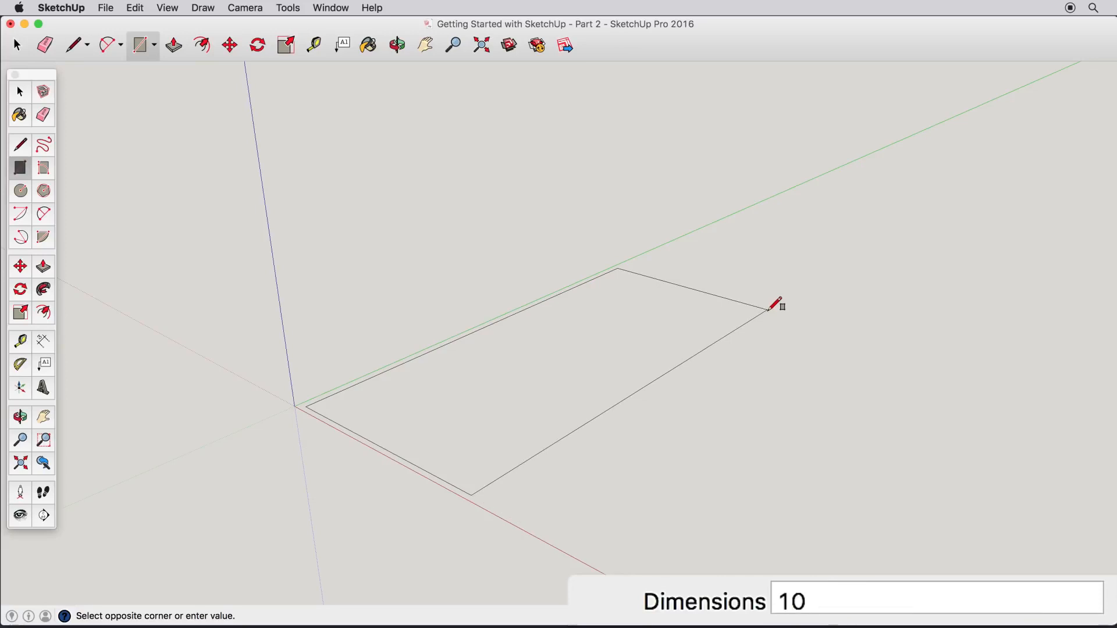
pyautogui.write("',20")
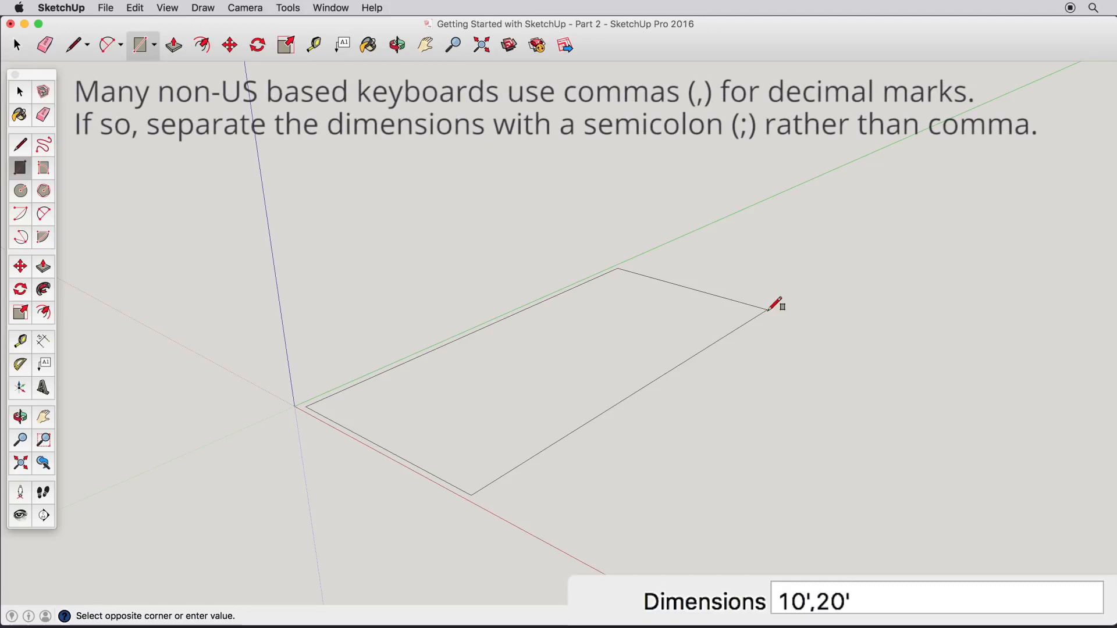
pyautogui.press('Return')
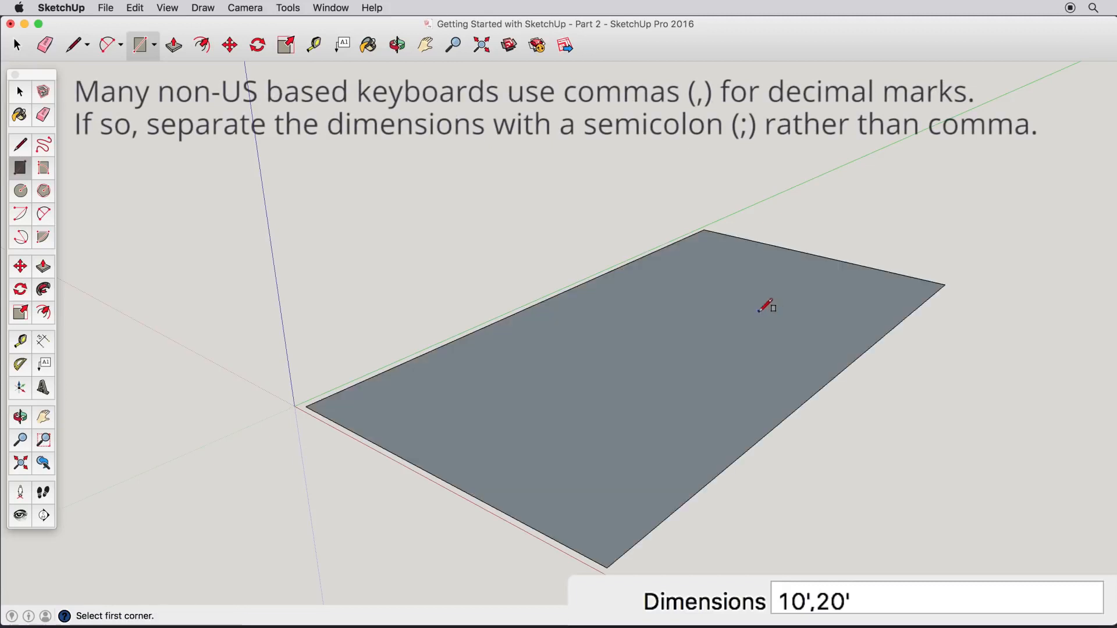
pyautogui.moveTo(743, 312); pyautogui.dragTo(606, 377, button='middle')
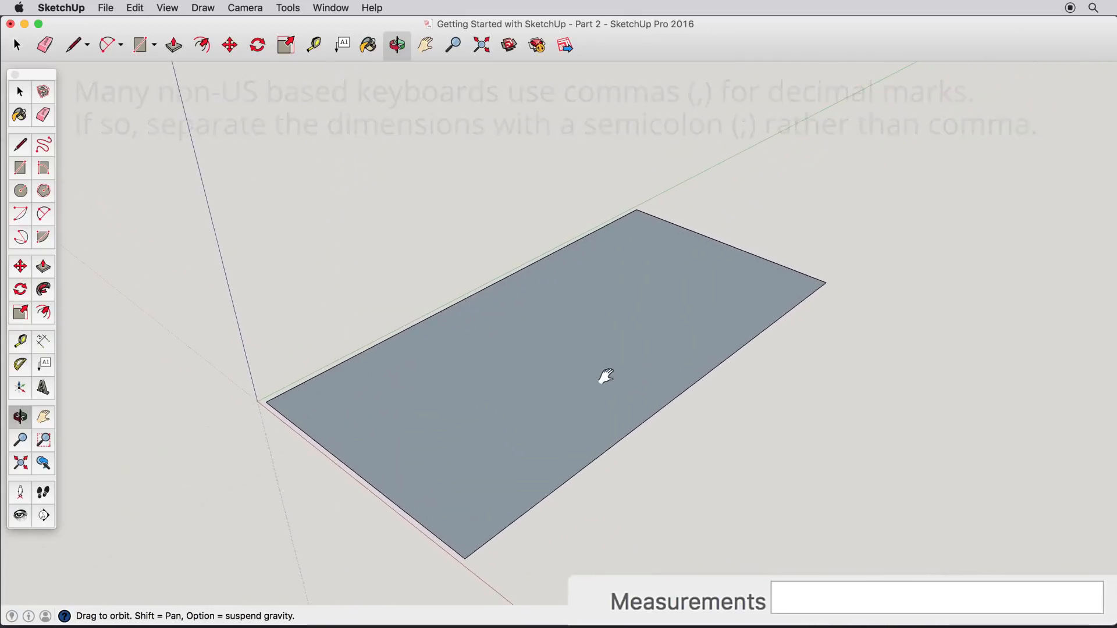
# Step: Draw a 2 m line outward along the red axis from the rectangle's far corner, leaving no further segment attached
pyautogui.press('r')
pyautogui.press('l')
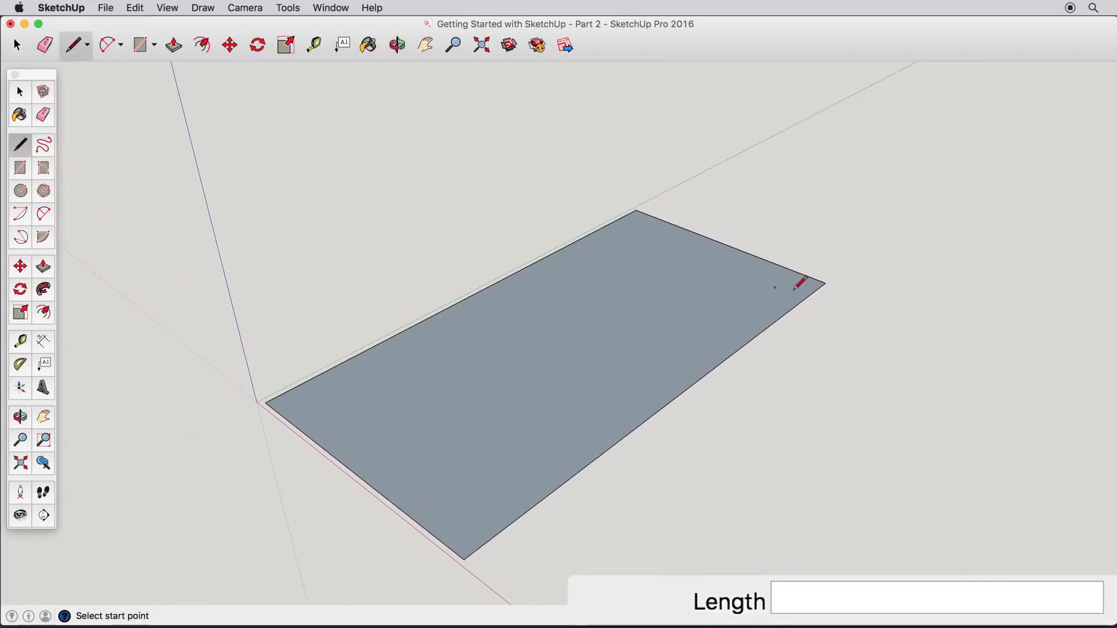
pyautogui.click(825, 284)
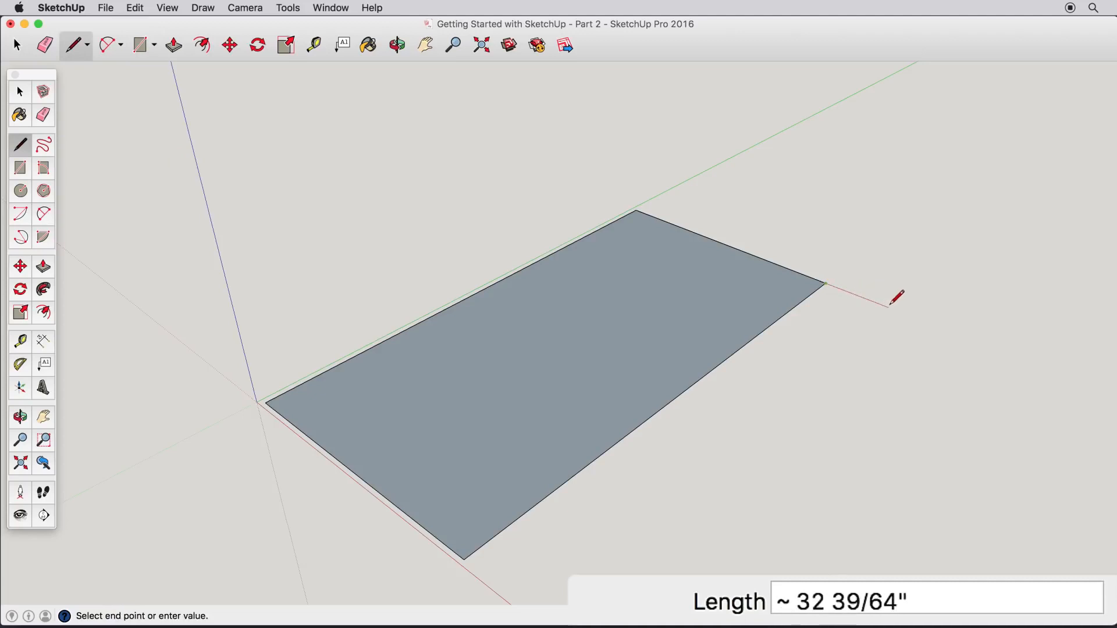
pyautogui.write('2m')
pyautogui.press('Return')
pyautogui.moveTo(924, 321)
pyautogui.keyDown('shift'); pyautogui.mouseDown(button='middle')
pyautogui.moveTo(881, 322)
pyautogui.moveTo(873, 299)
pyautogui.moveTo(935, 302)
pyautogui.moveTo(828, 319)
pyautogui.moveTo(785, 369)
pyautogui.moveTo(846, 378)
pyautogui.moveTo(822, 381)
pyautogui.moveTo(755, 336)
pyautogui.mouseUp(button='middle'); pyautogui.keyUp('shift')
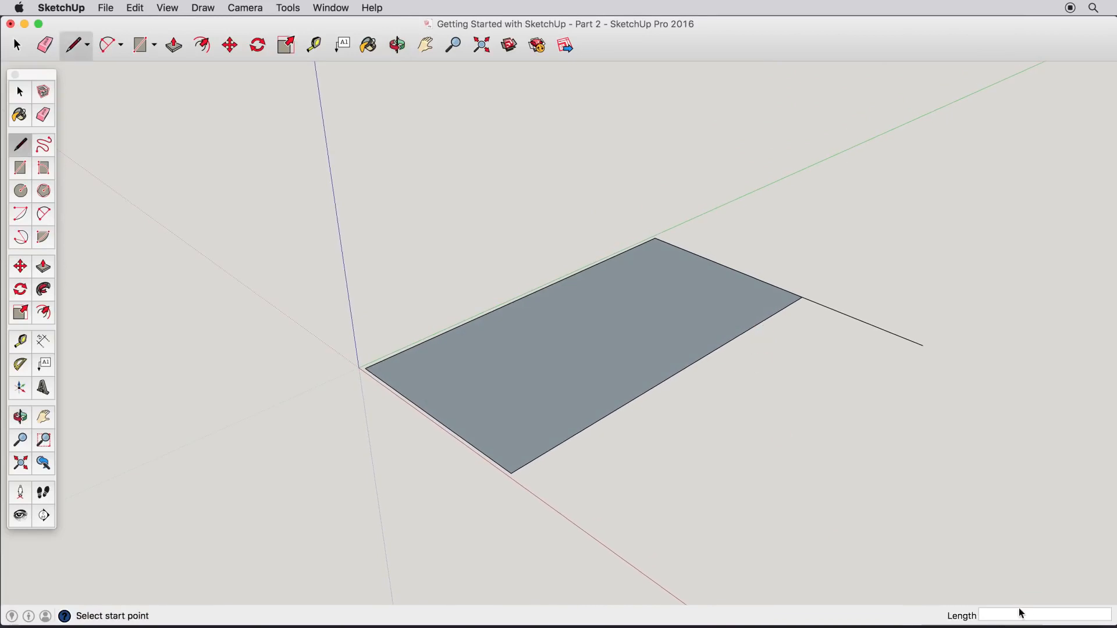
pyautogui.click(923, 345)
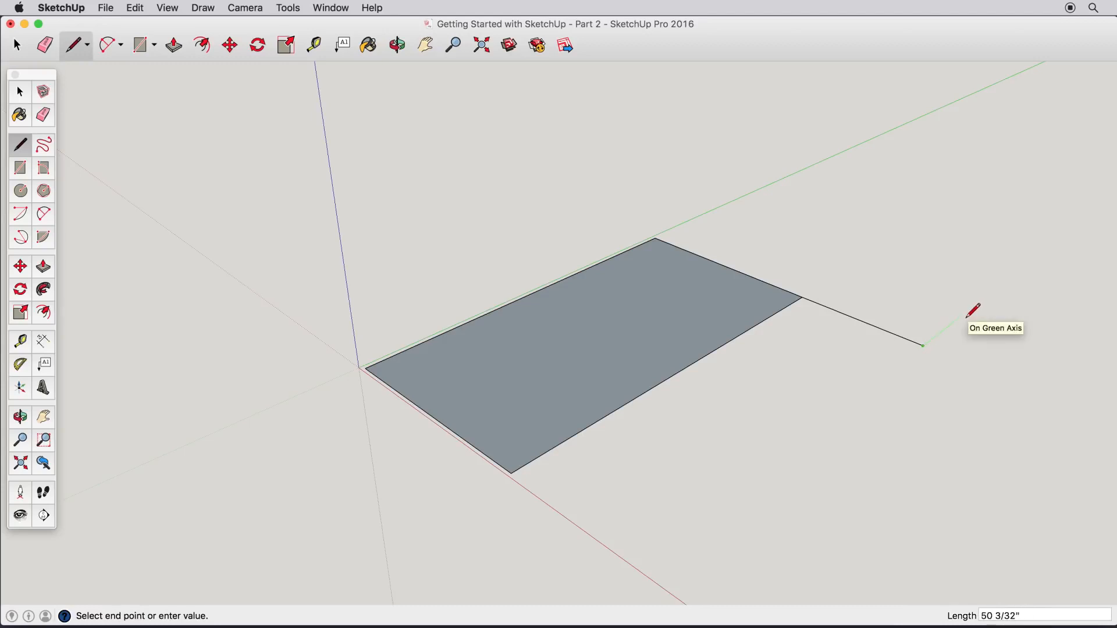
pyautogui.press('Escape')
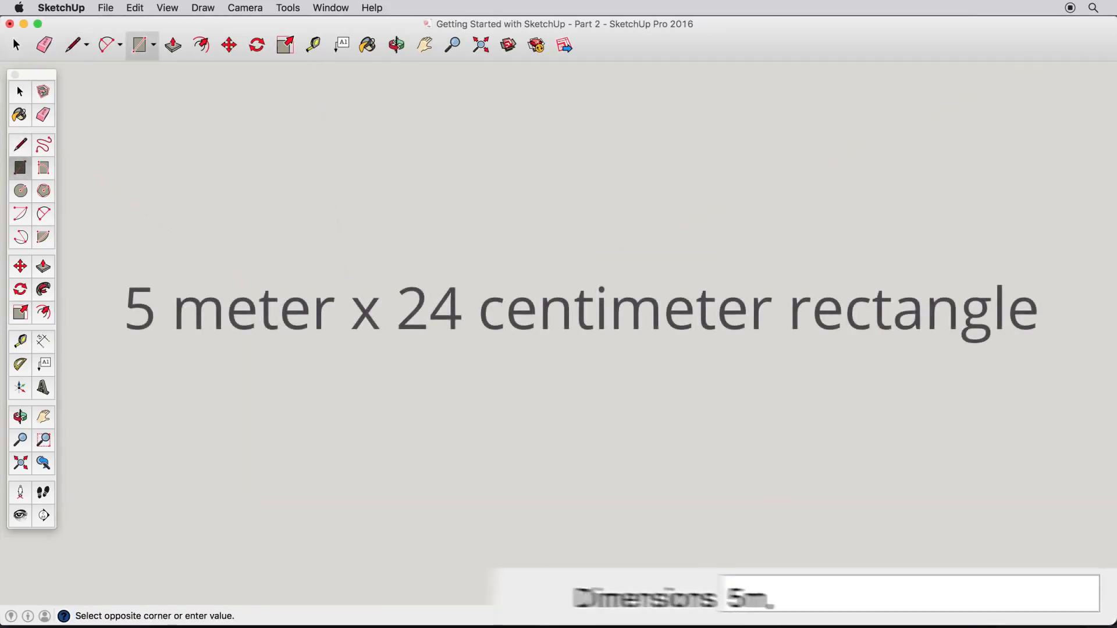
# Step: Draw two rectangles by exact dimensions, one 5m,24cm and one 6'3",7.5'
pyautogui.write(',24cm')
pyautogui.press('Return')
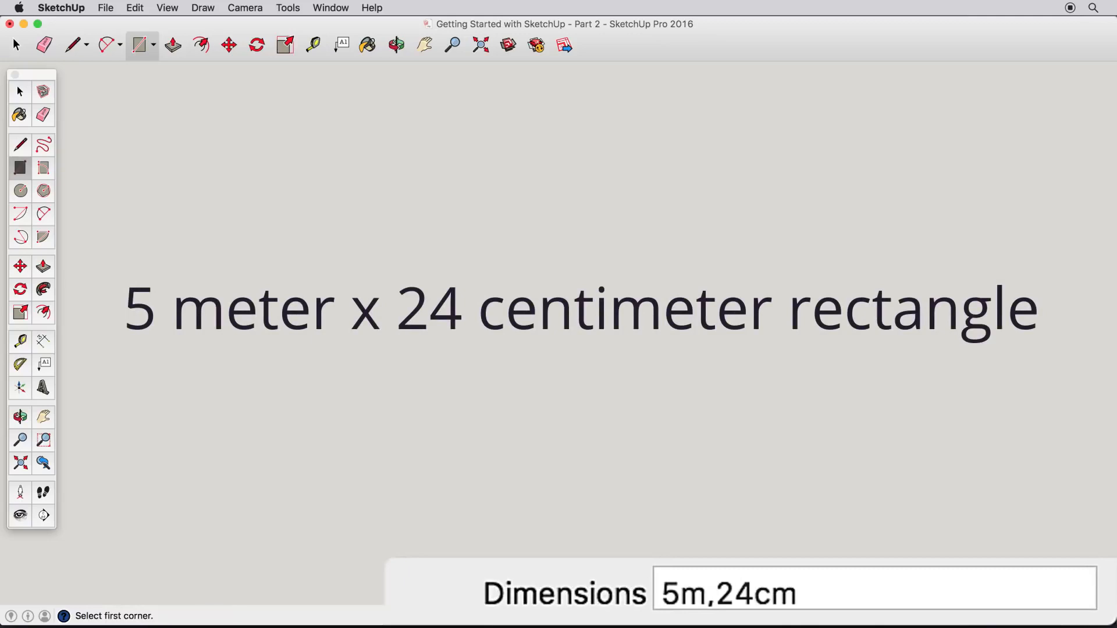
pyautogui.write("6'3")
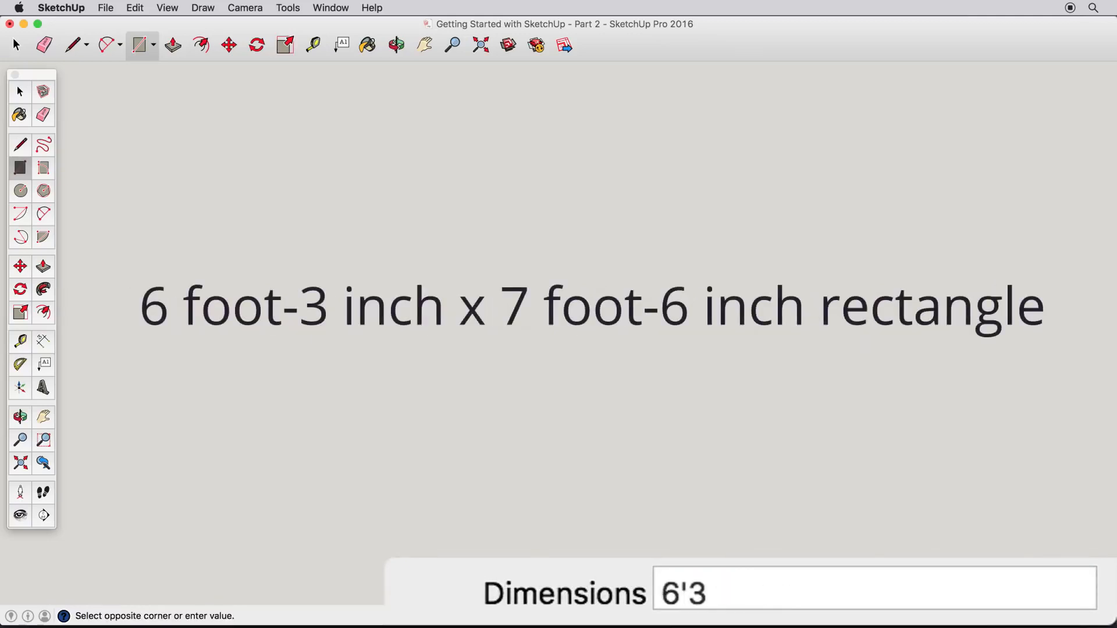
pyautogui.write('",7.5')
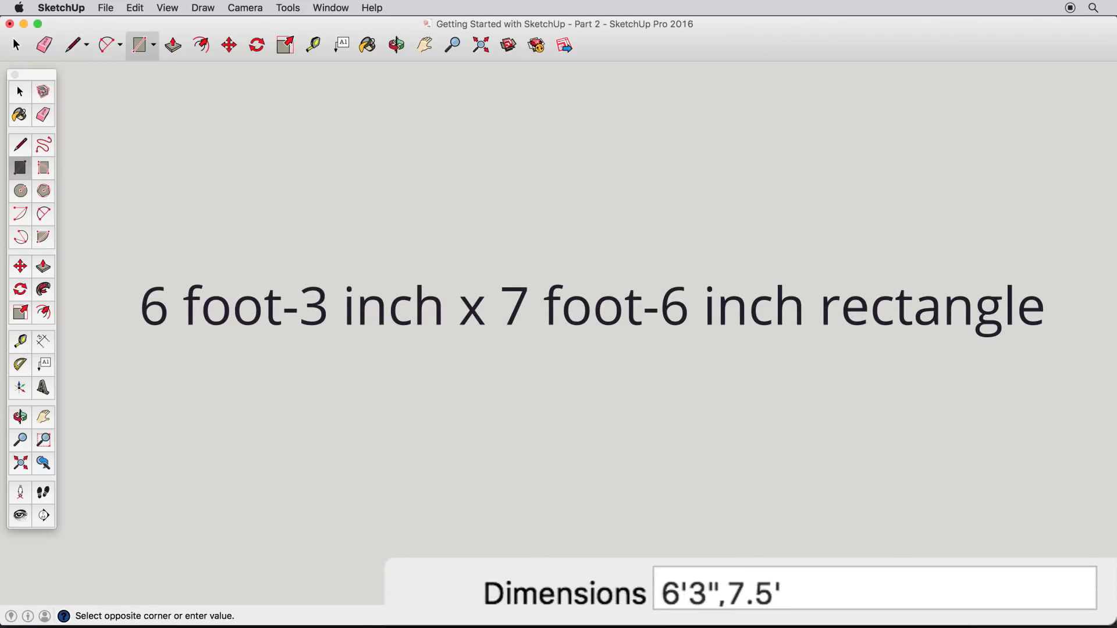
pyautogui.press('Return')
# Step: Select the practice rectangle with its attached line and delete both
pyautogui.press('space')
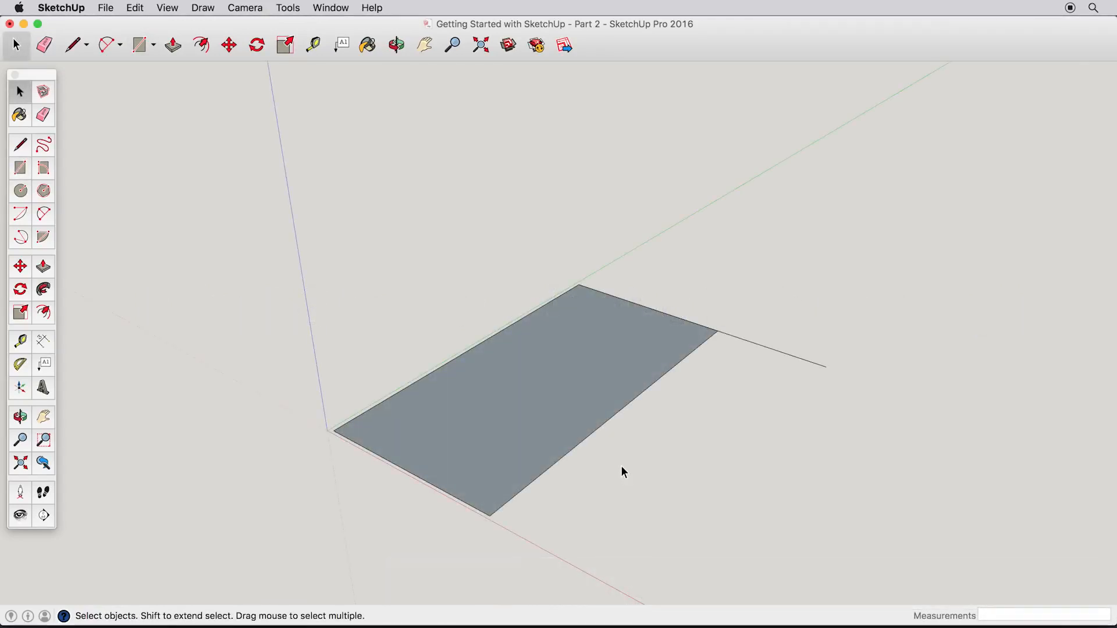
pyautogui.moveTo(145, 218); pyautogui.dragTo(964, 571)
pyautogui.press('Delete')
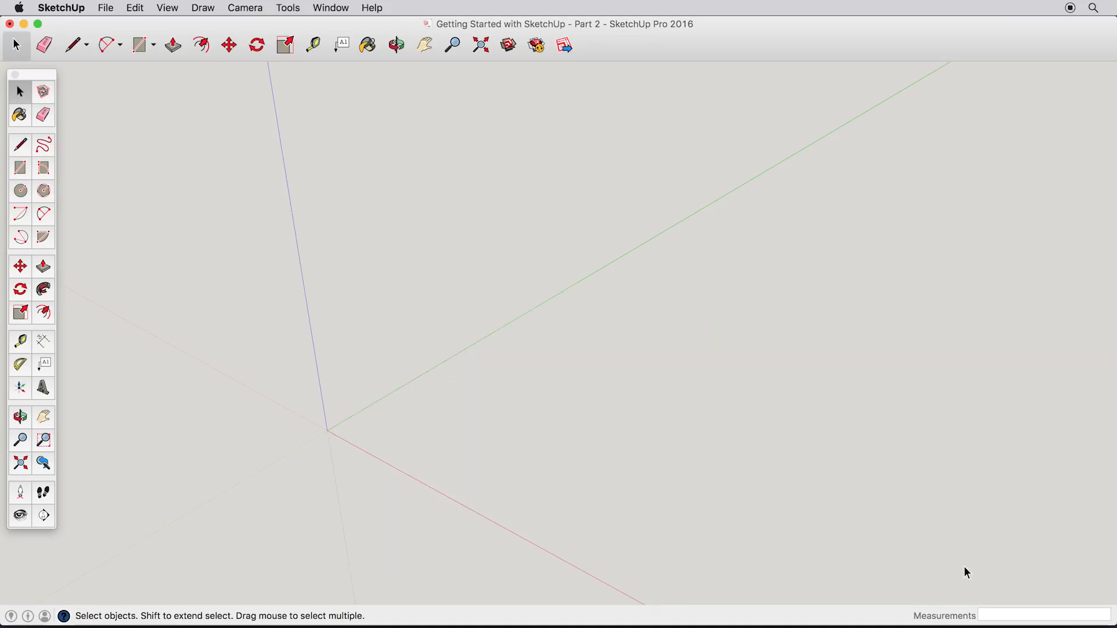
# Step: Draw a 12' by 30' rectangle on the ground starting at the origin
pyautogui.click(13, 168)
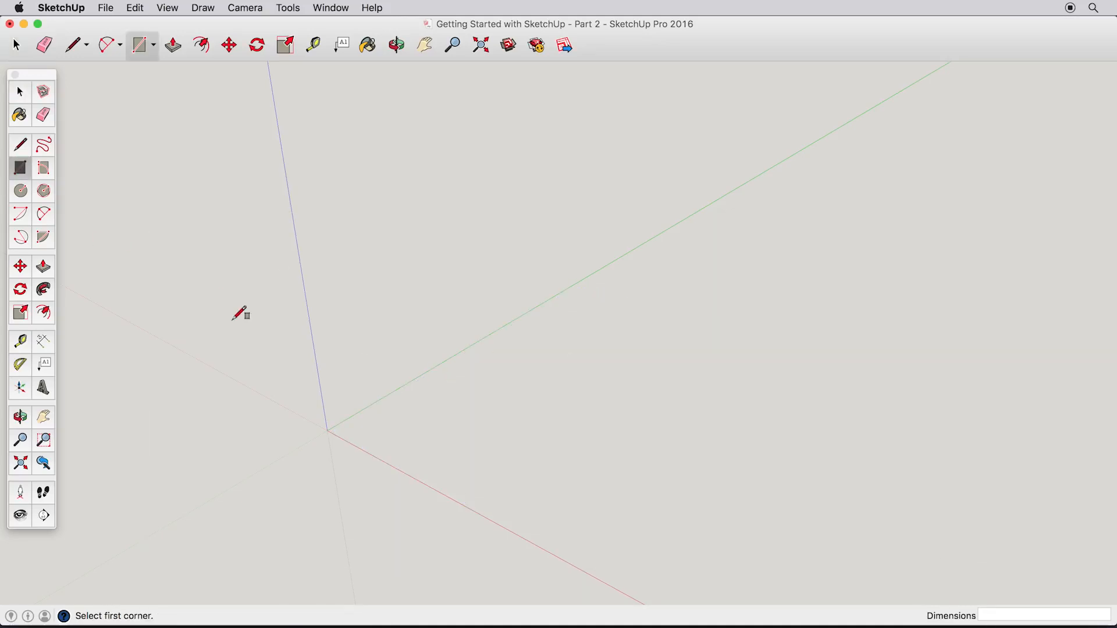
pyautogui.click(327, 430)
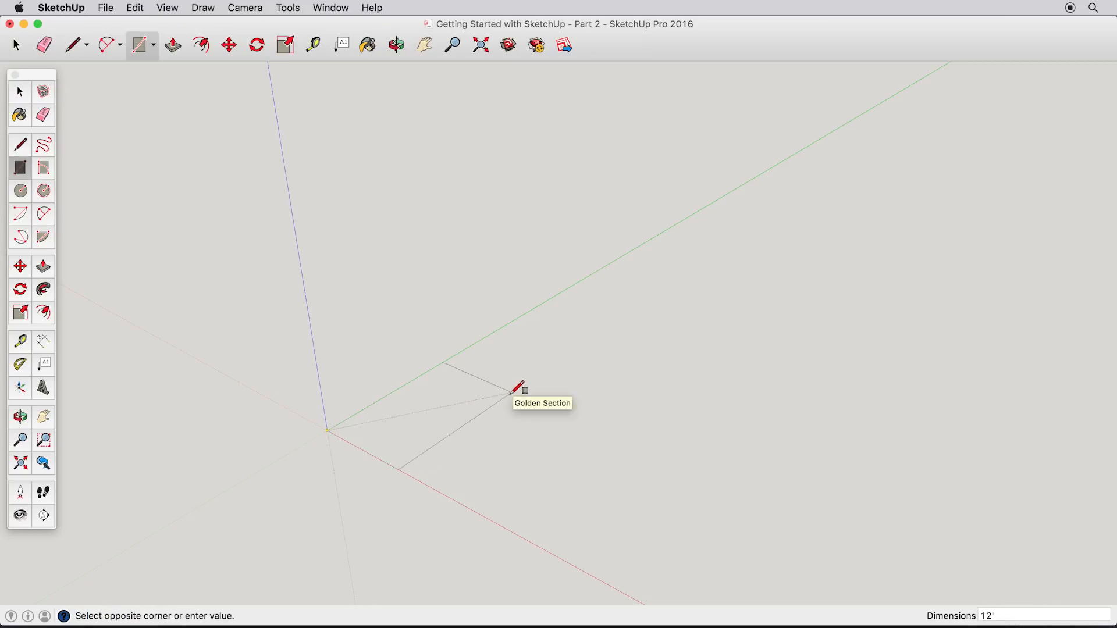
pyautogui.press('Return')
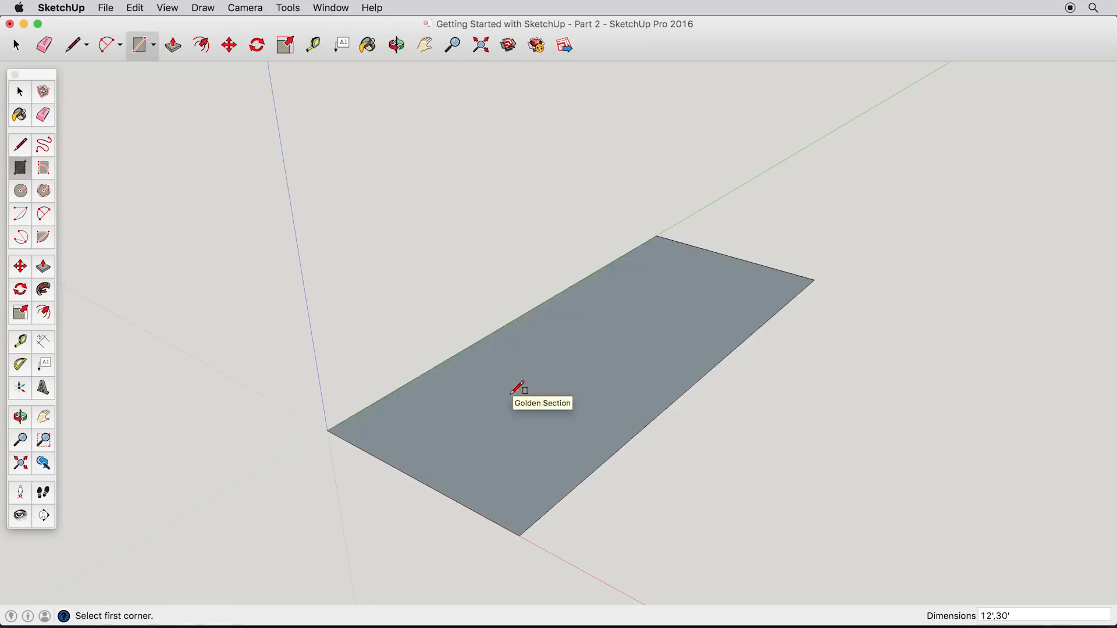
# Step: Add a 20' by 10' rectangle outward from the first rectangle's far corner and erase the edge they share, forming an L-shaped face
pyautogui.click(815, 279)
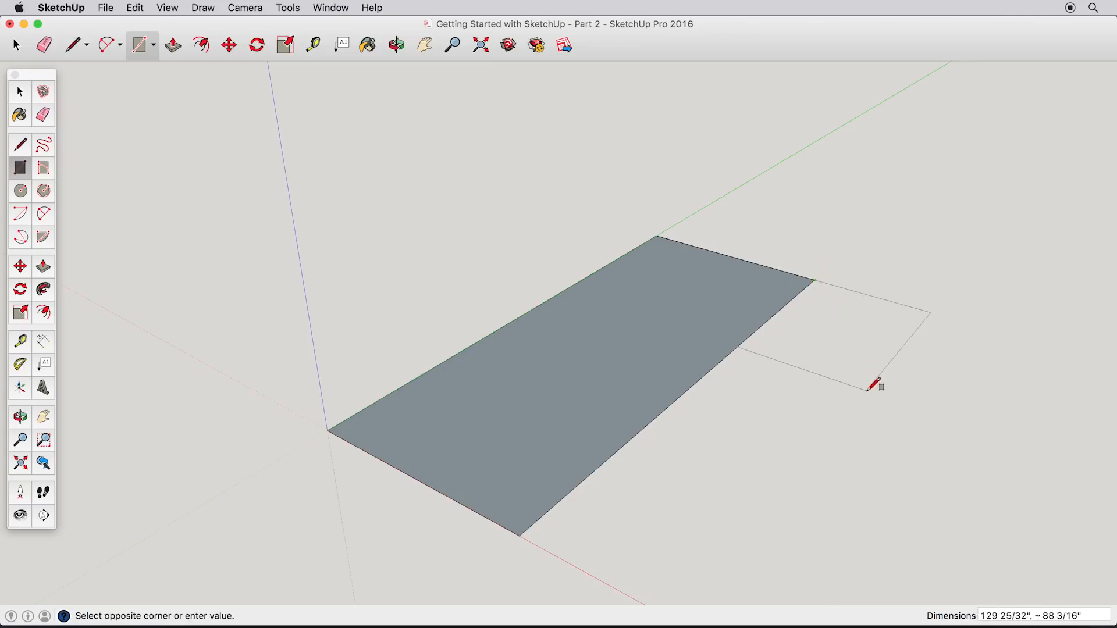
pyautogui.write("20',10")
pyautogui.press('Return')
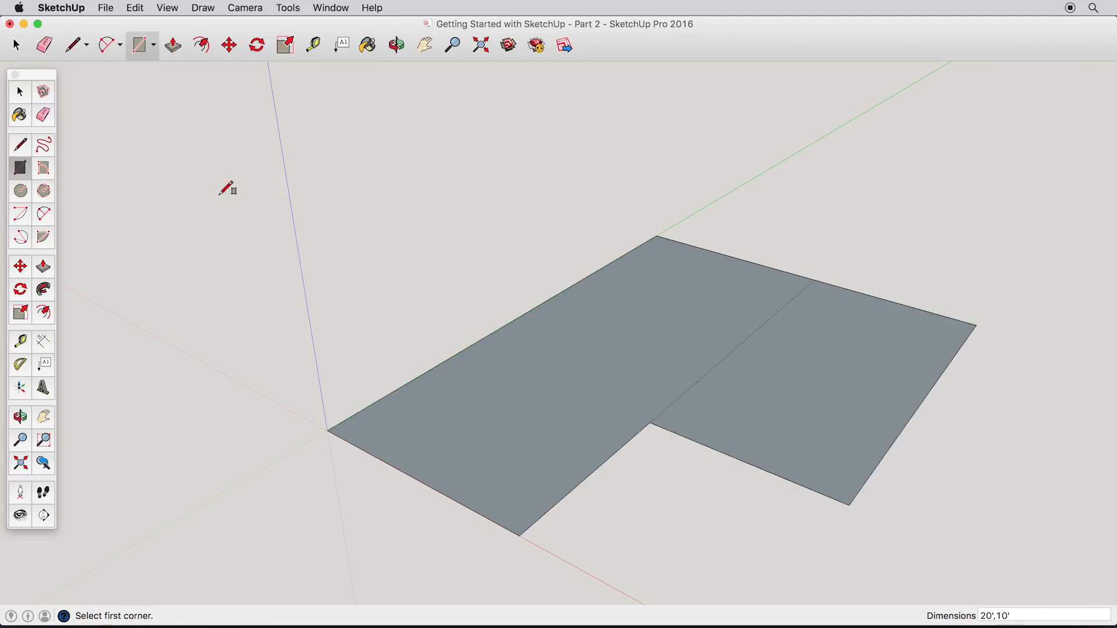
pyautogui.click(43, 115)
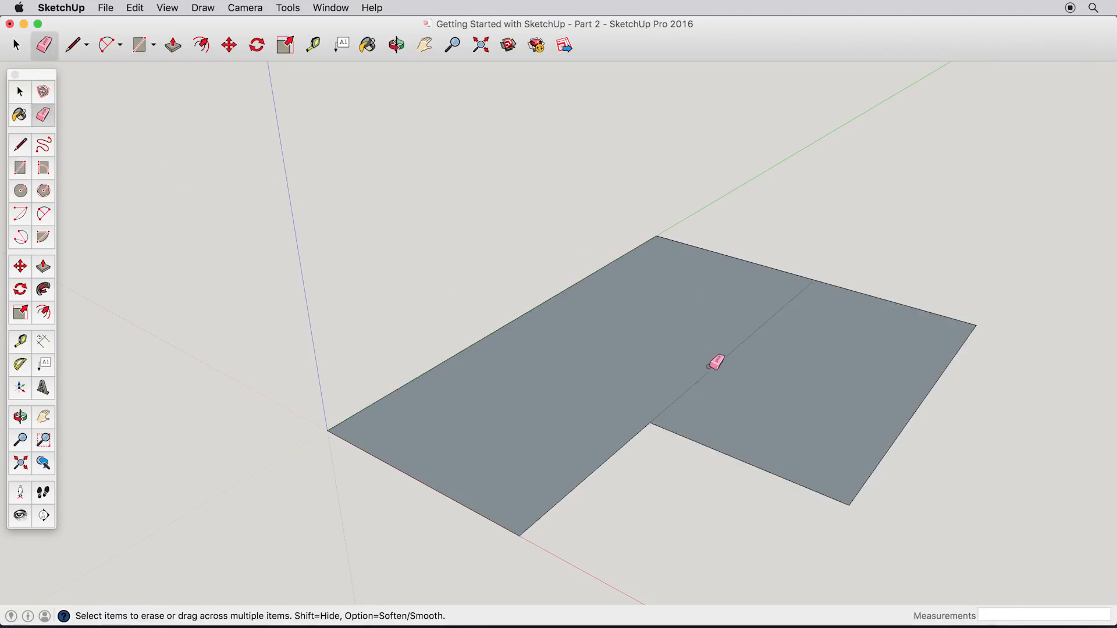
pyautogui.click(721, 369)
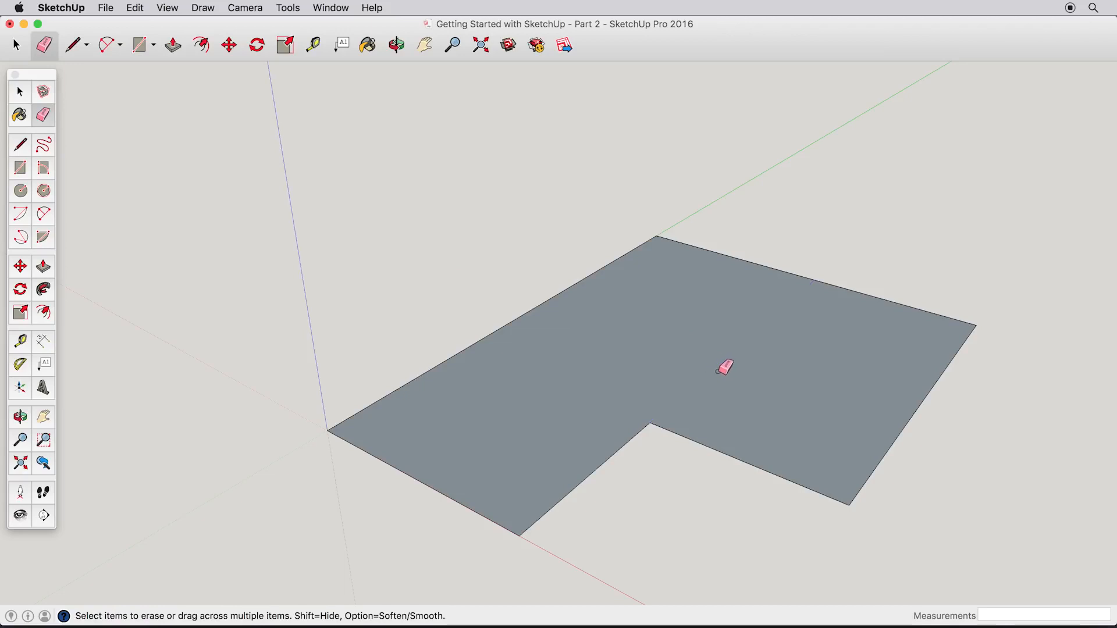
# Step: Push/Pull the L-shaped face up 120" to form the building's walls
pyautogui.click(42, 267)
pyautogui.moveTo(760, 436); pyautogui.dragTo(714, 412, button='middle')
pyautogui.click(744, 423)
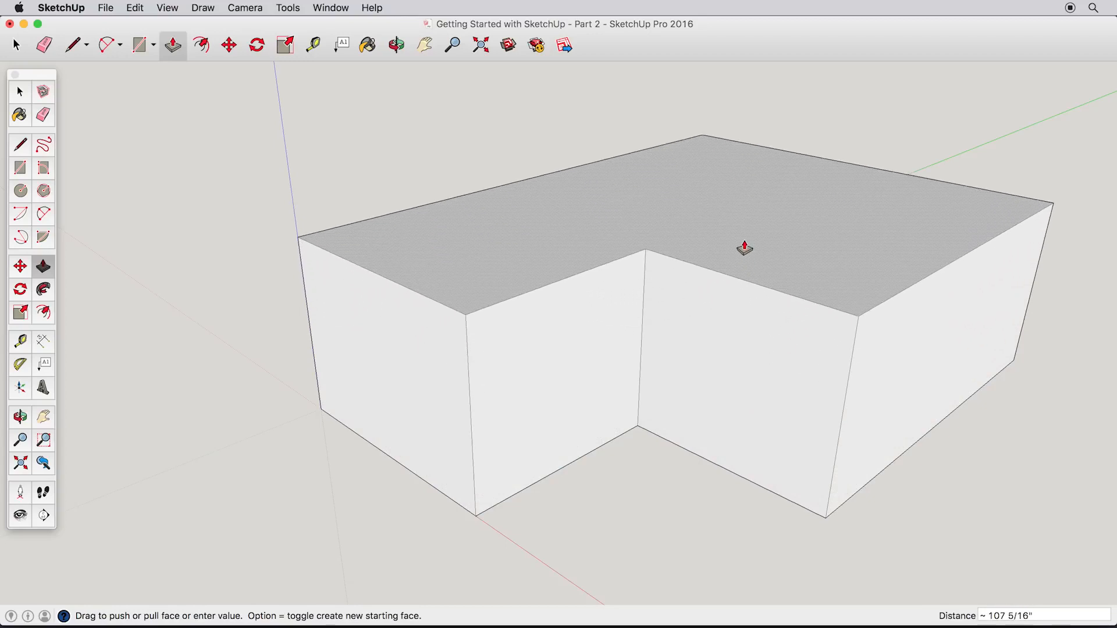
pyautogui.press('Return')
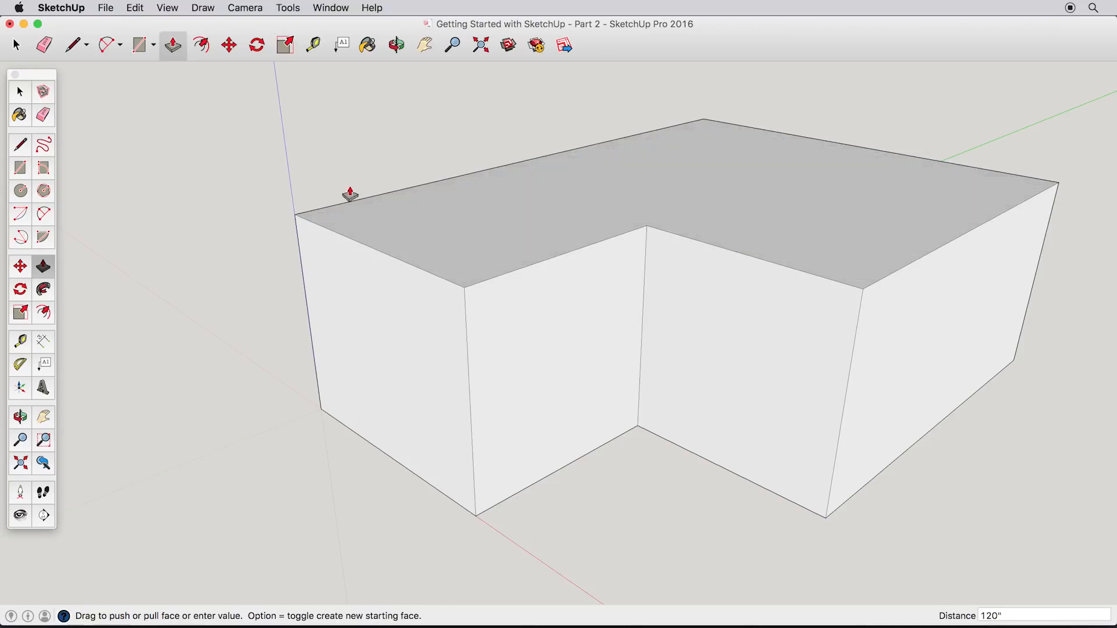
# Step: Draw a line across the top face from the long wing's end-edge midpoint along the green axis, ending in line with the other wing's end-edge midpoint
pyautogui.click(20, 145)
pyautogui.moveTo(657, 232)
pyautogui.mouseDown(button='middle')
pyautogui.moveTo(673, 294)
pyautogui.moveTo(673, 378)
pyautogui.moveTo(614, 399)
pyautogui.mouseUp(button='middle')
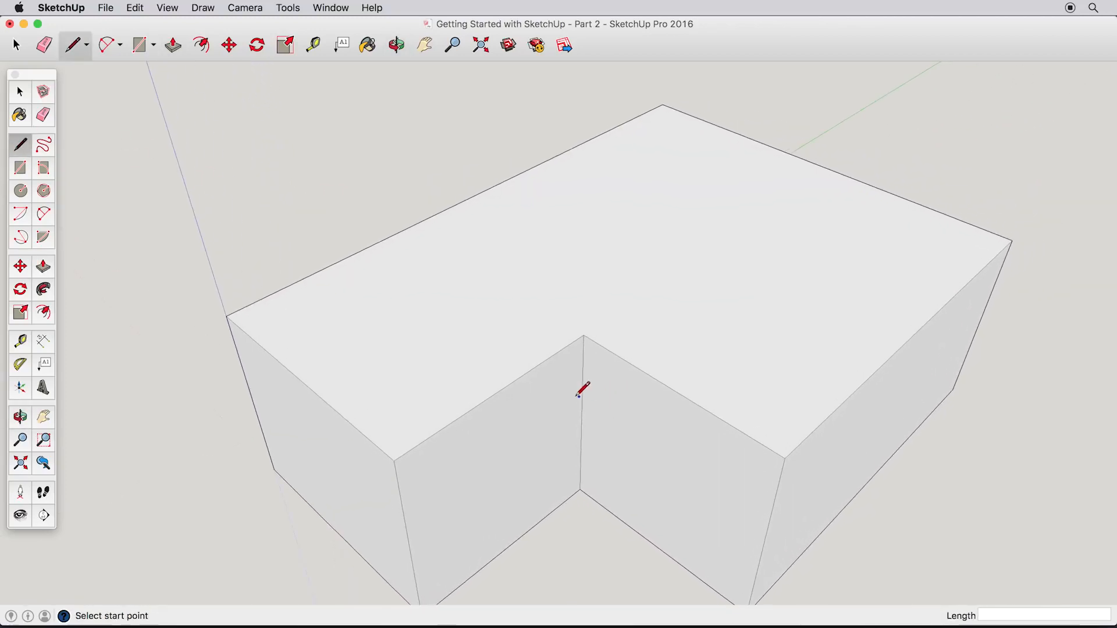
pyautogui.click(302, 382)
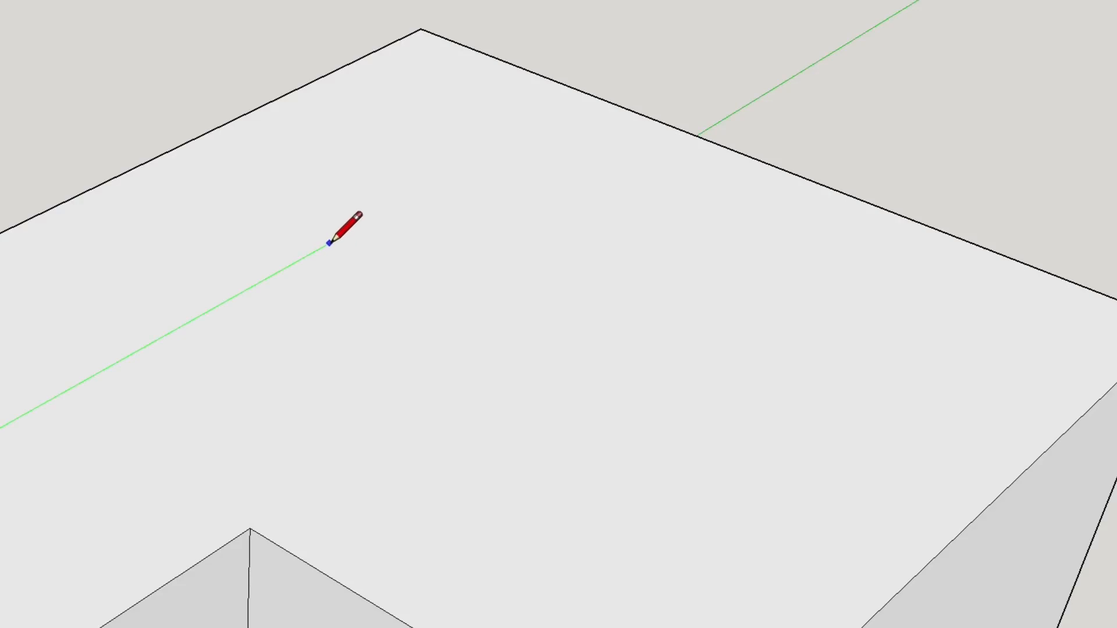
pyautogui.click(352, 231)
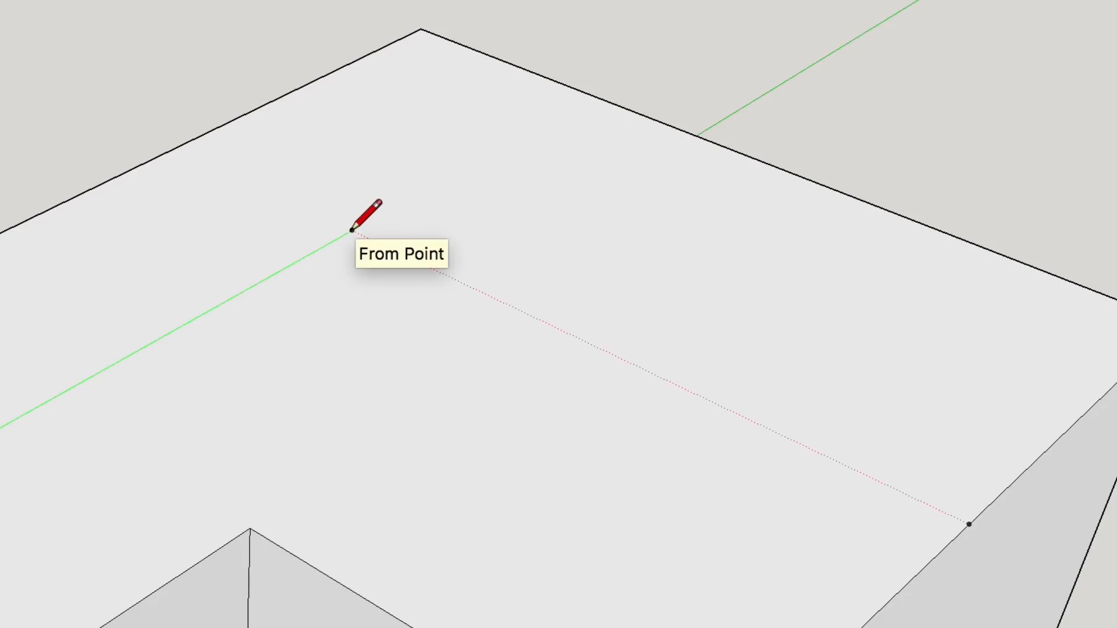
pyautogui.click(351, 231)
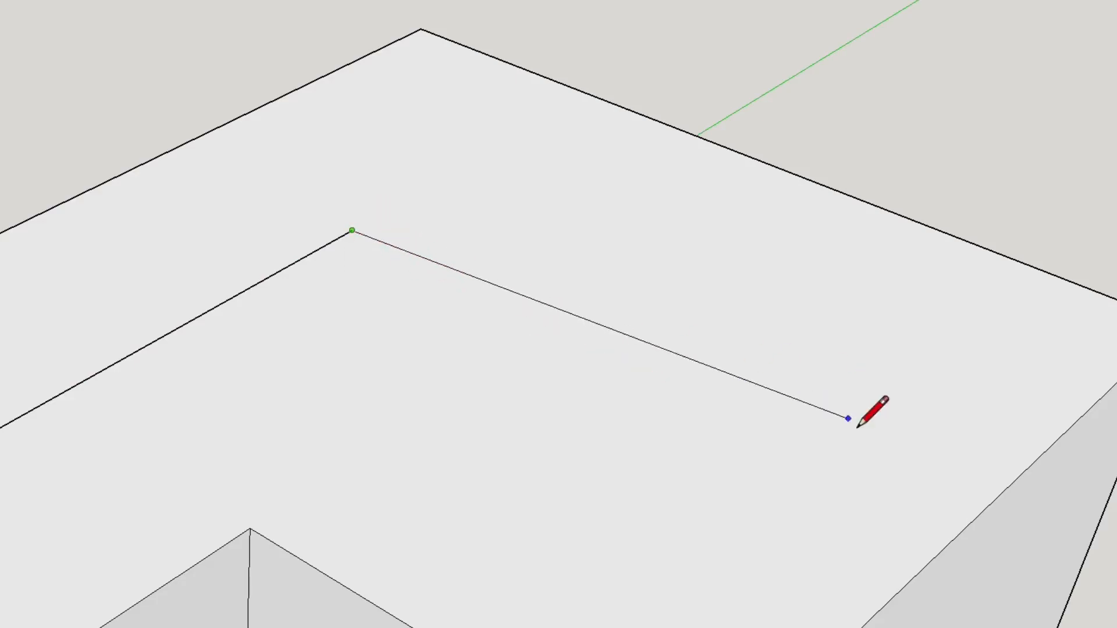
# Step: Draw the second ridge line to the other wing's end-edge midpoint, and connect the ridge corner to the outer and inner corners
pyautogui.click(969, 523)
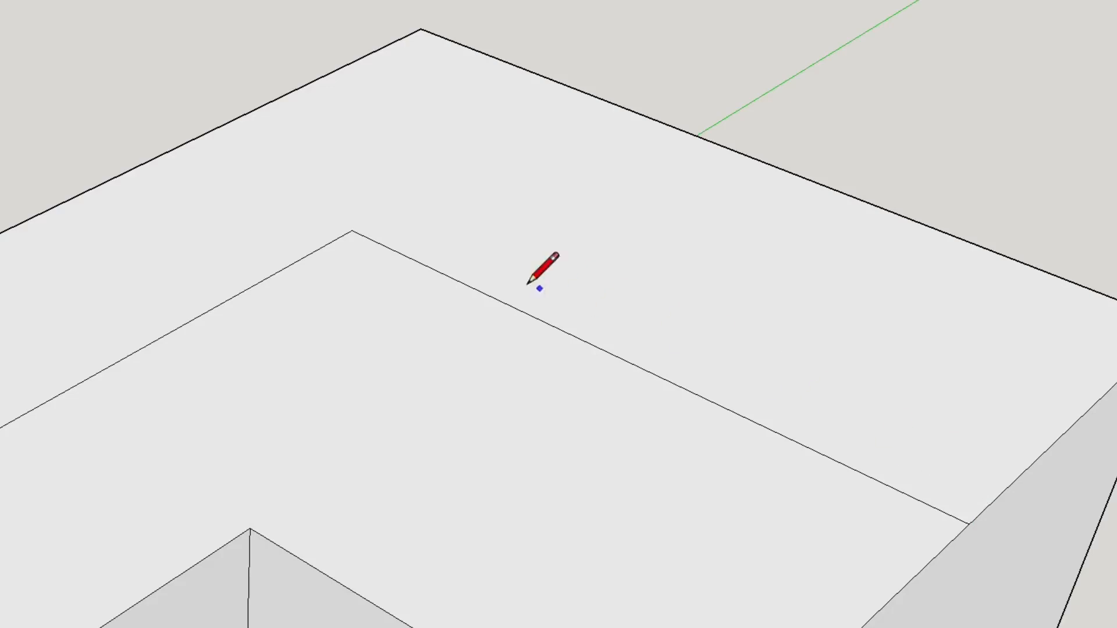
pyautogui.click(354, 228)
pyautogui.click(422, 30)
pyautogui.click(351, 230)
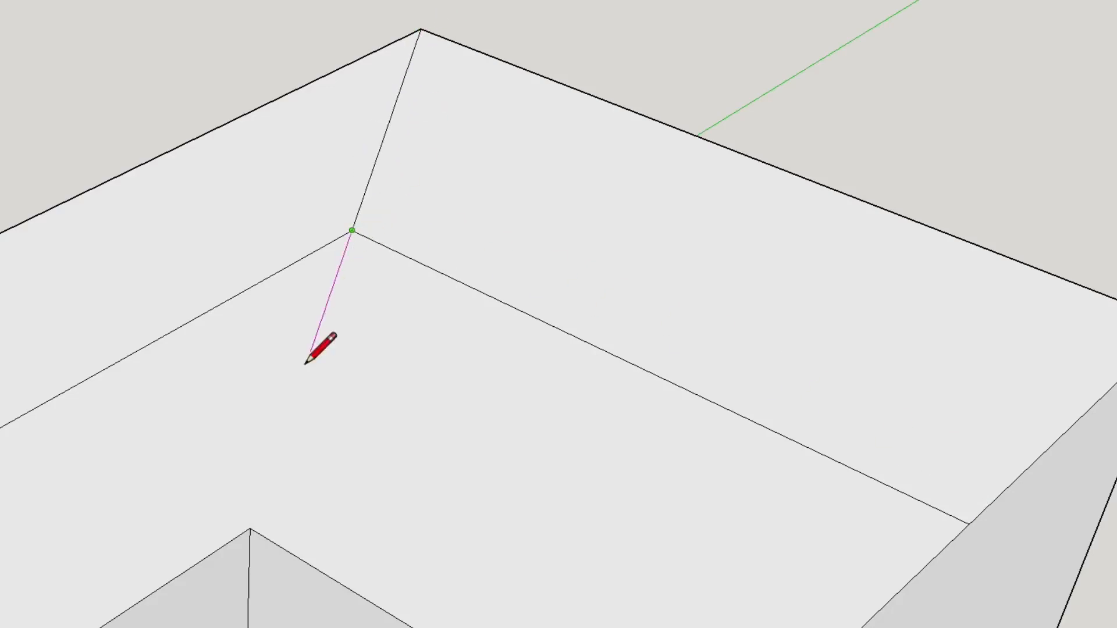
pyautogui.click(250, 529)
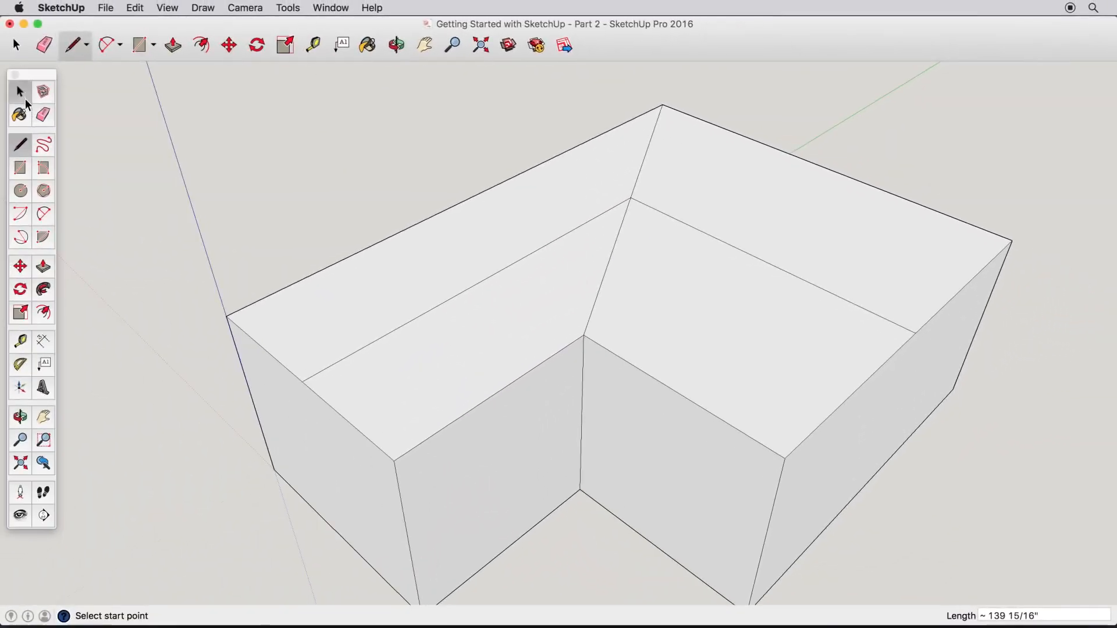
# Step: Move both ridge lines together up the blue axis by about 63" to form the gabled roof
pyautogui.click(23, 96)
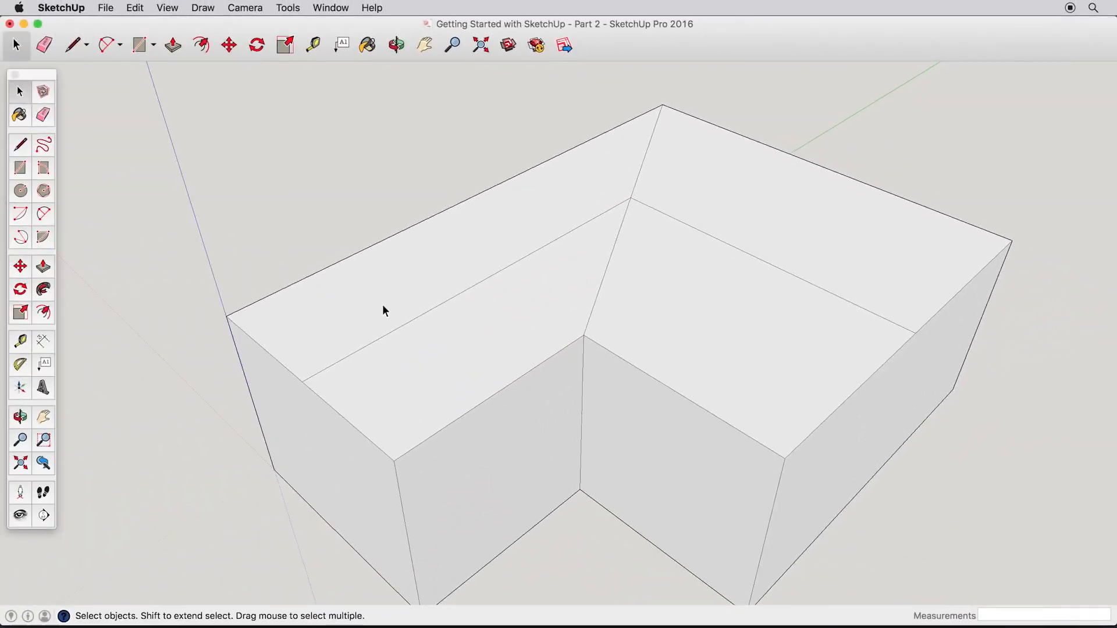
pyautogui.click(407, 322)
pyautogui.keyDown('shift'); pyautogui.click(486, 400); pyautogui.keyUp('shift')
pyautogui.keyDown('shift'); pyautogui.click(487, 400); pyautogui.keyUp('shift')
pyautogui.keyDown('shift'); pyautogui.click(507, 438); pyautogui.keyUp('shift')
pyautogui.keyDown('shift'); pyautogui.click(644, 441); pyautogui.keyUp('shift')
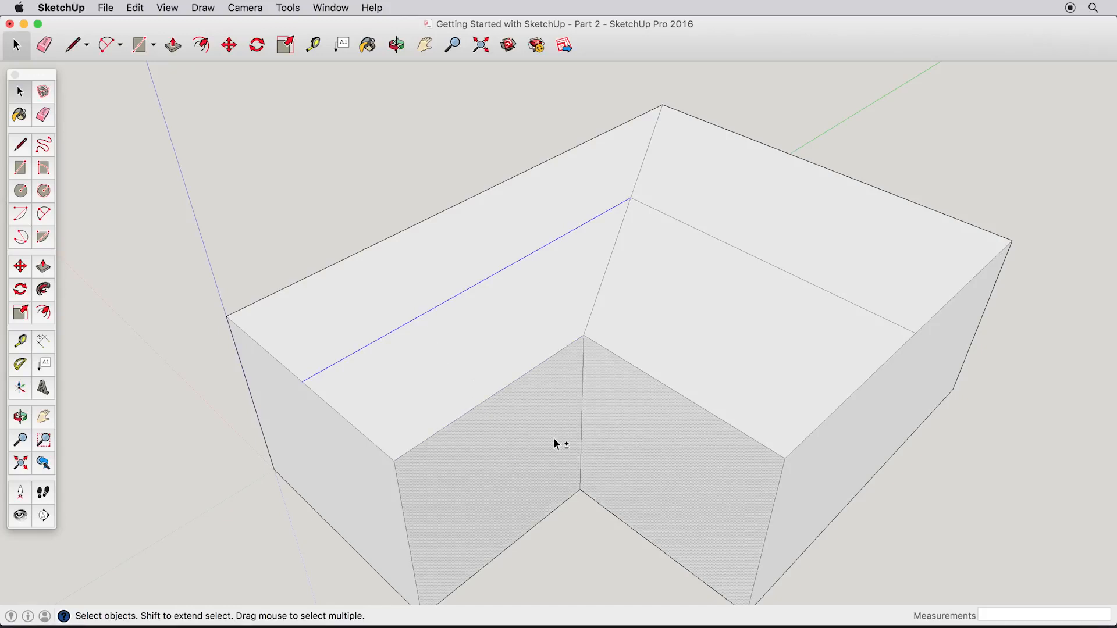
pyautogui.keyDown('shift'); pyautogui.click(620, 434); pyautogui.keyUp('shift')
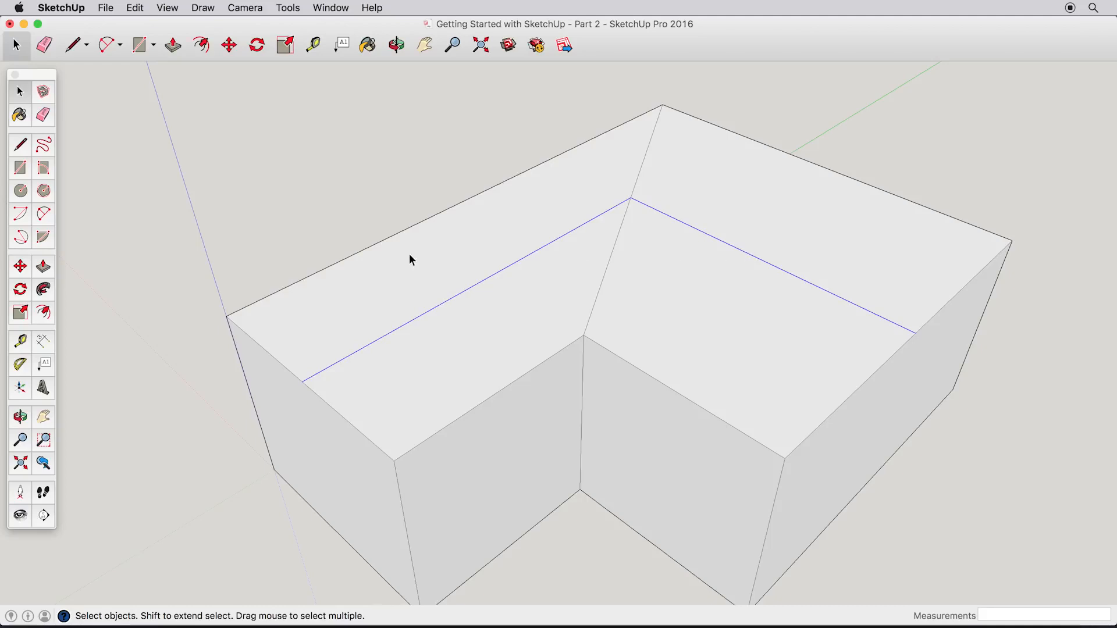
pyautogui.click(24, 267)
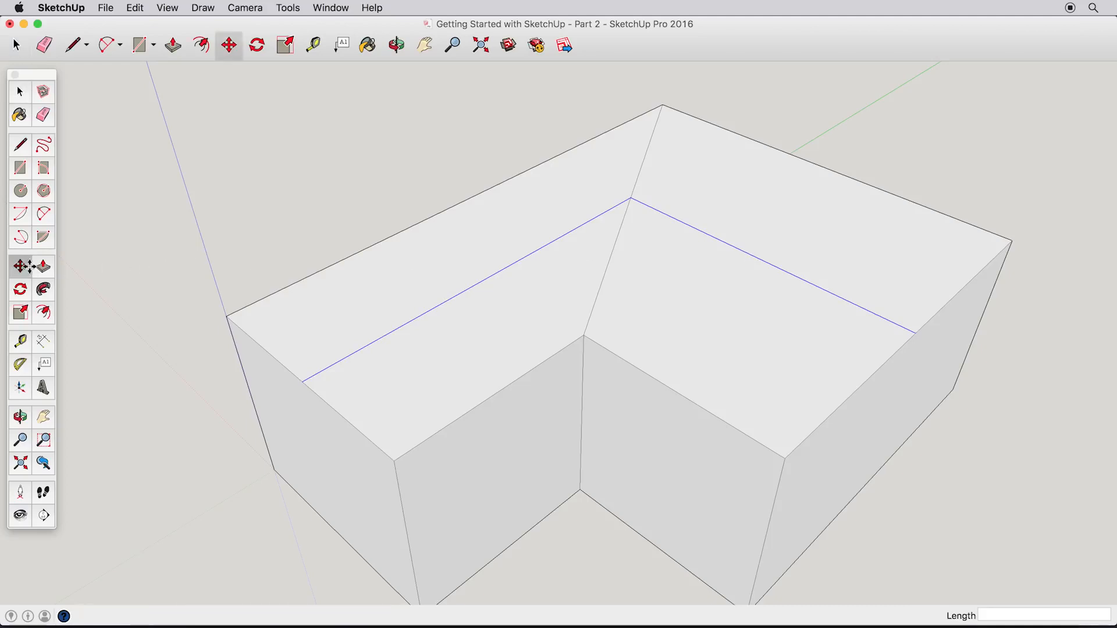
pyautogui.click(303, 380)
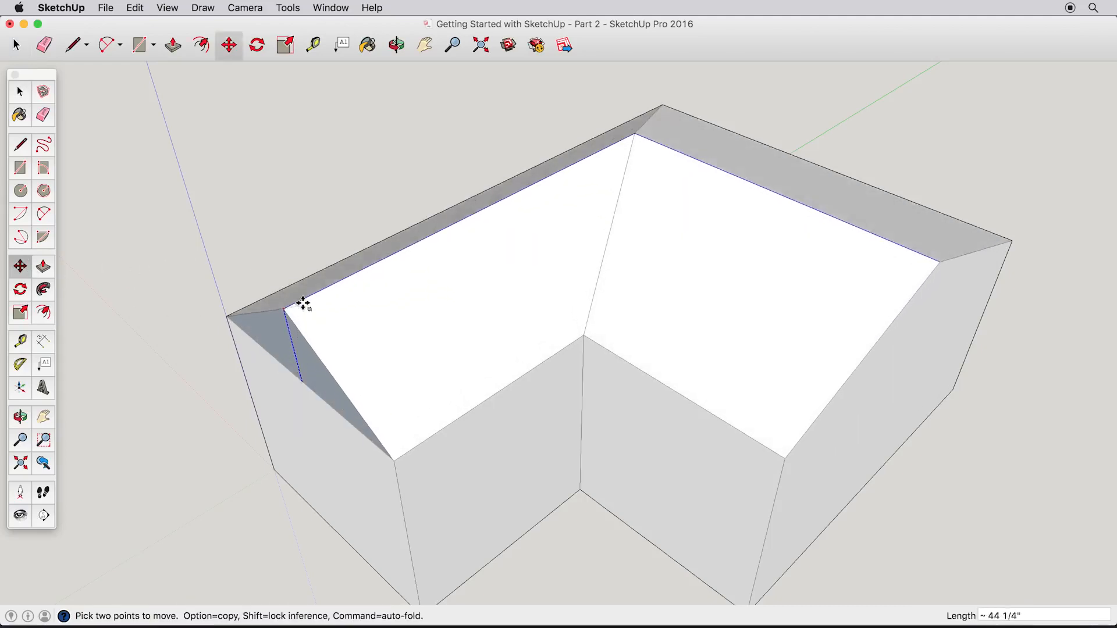
pyautogui.click(298, 269)
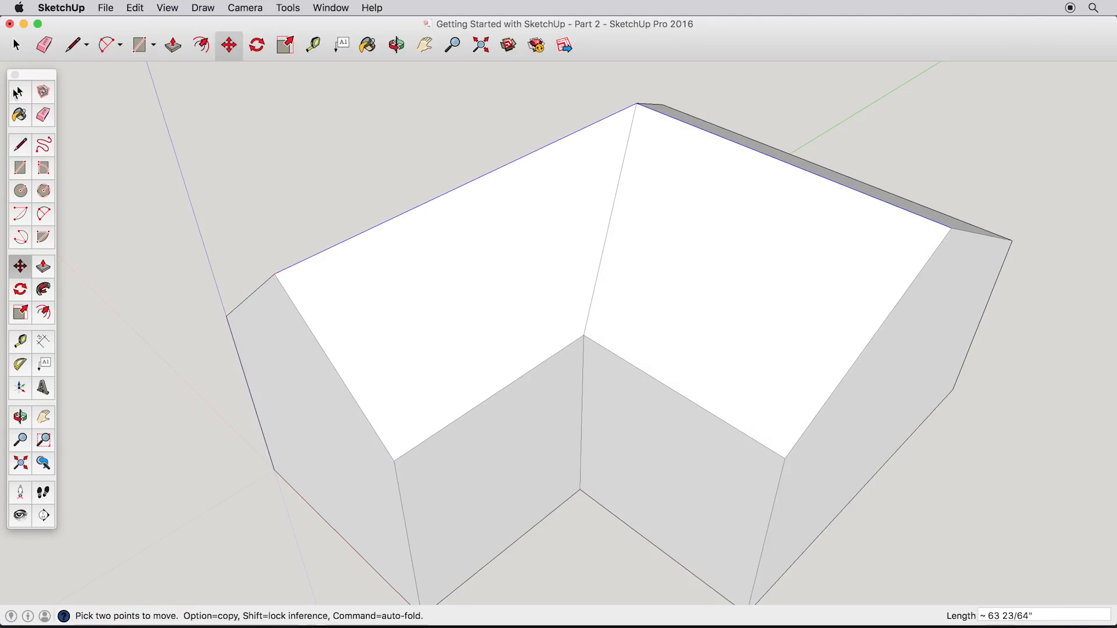
pyautogui.click(17, 92)
# Step: Offset the outlines of the short wing's inner wall and of the roof face above it inward
pyautogui.moveTo(401, 252); pyautogui.dragTo(603, 379, button='middle')
pyautogui.scroll(2, 603, 379)
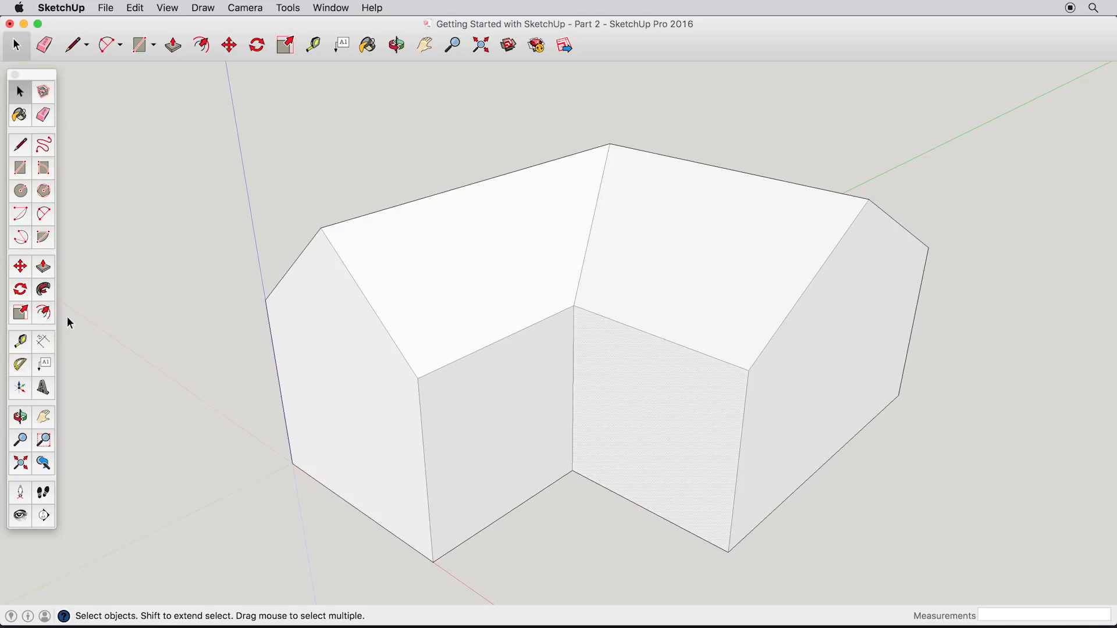
pyautogui.click(43, 312)
pyautogui.click(579, 408)
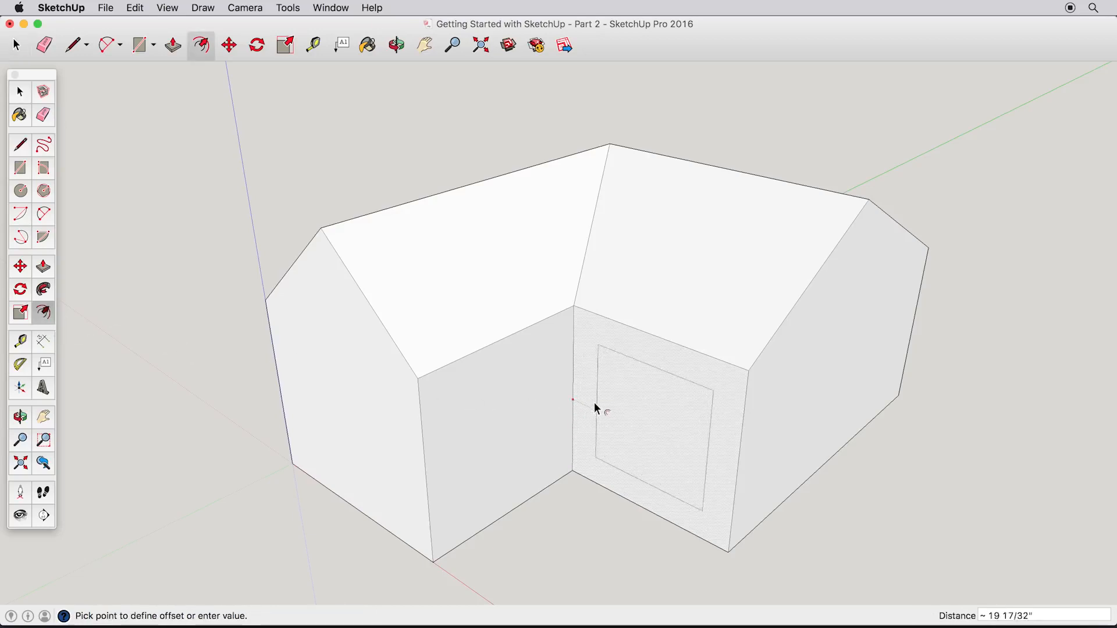
pyautogui.click(595, 401)
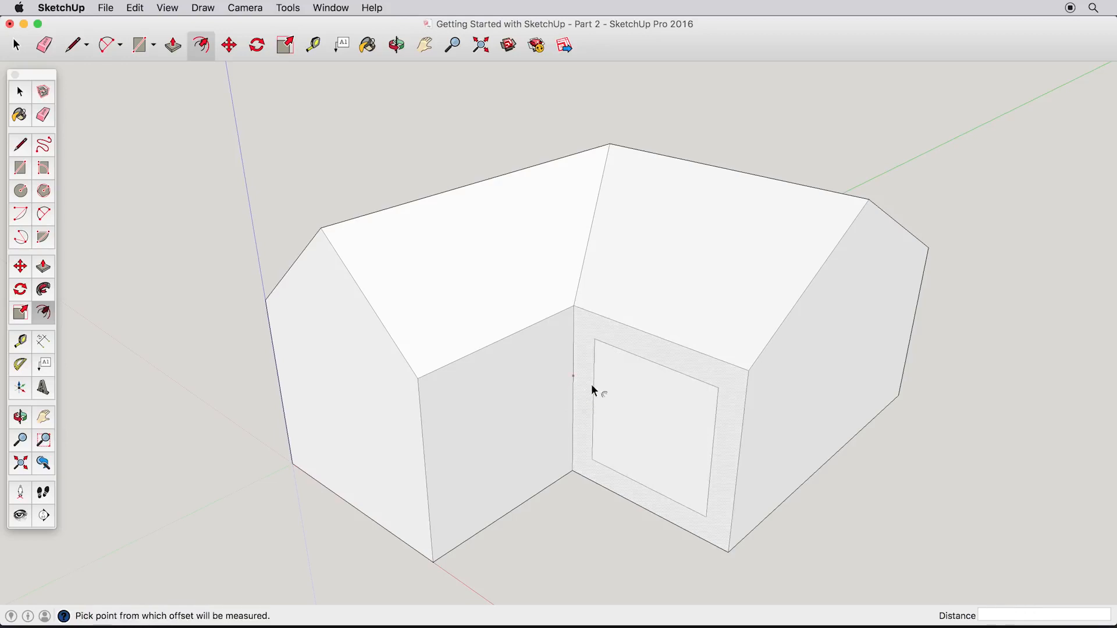
pyautogui.click(650, 333)
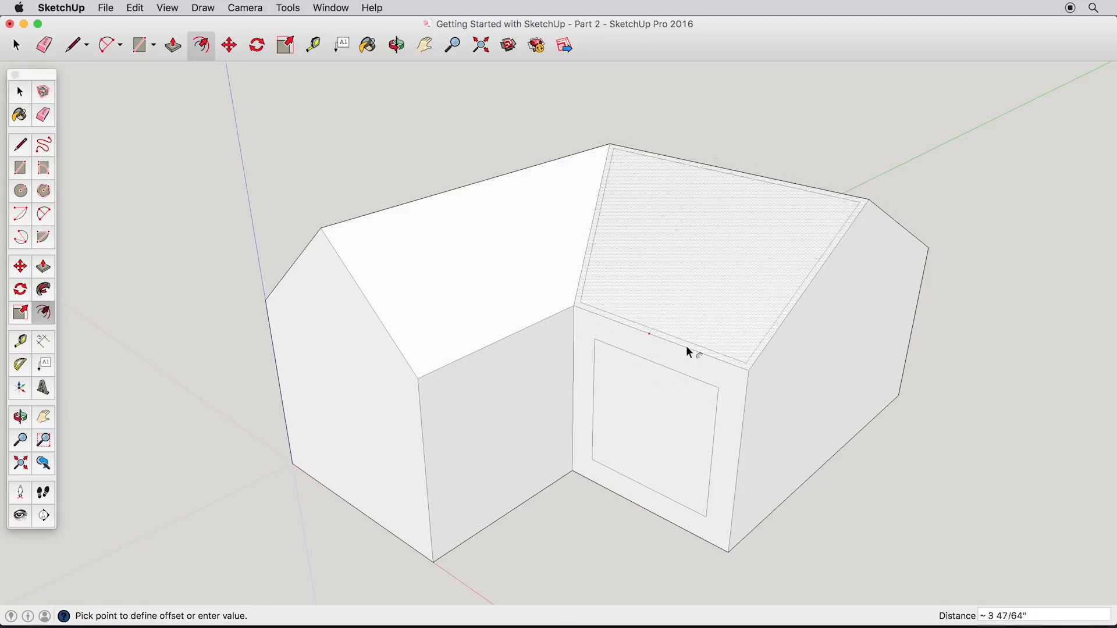
pyautogui.click(694, 329)
# Step: Offset the outline of the short wing's gable end wall inward by about 13 1/2"
pyautogui.moveTo(694, 330); pyautogui.dragTo(590, 323, button='middle')
pyautogui.click(18, 88)
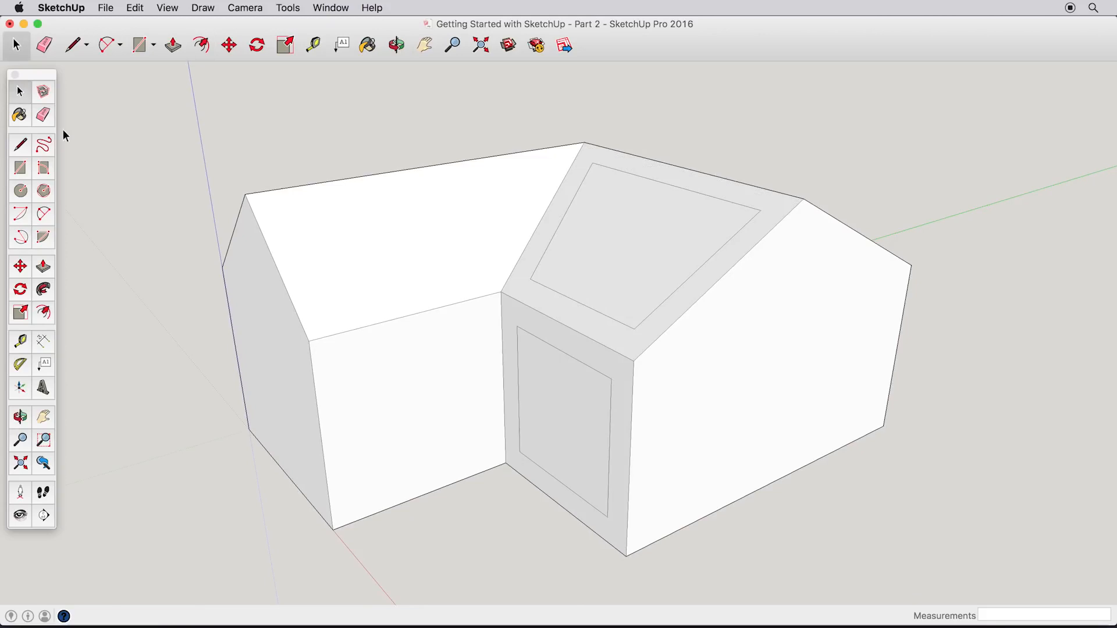
pyautogui.click(751, 370)
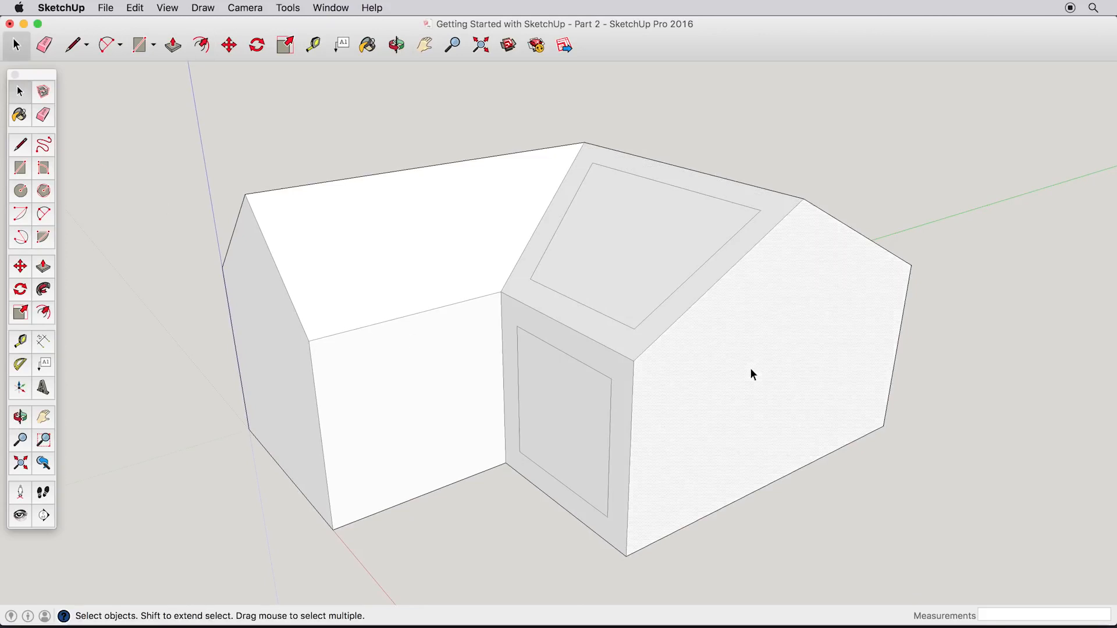
pyautogui.click(47, 313)
pyautogui.click(635, 427)
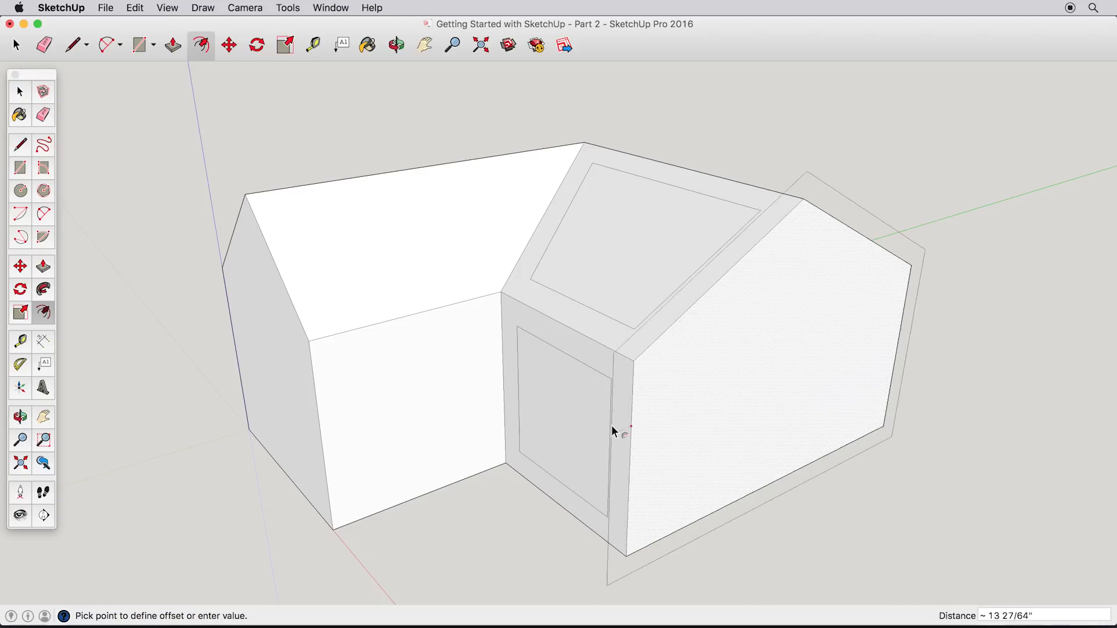
pyautogui.click(651, 425)
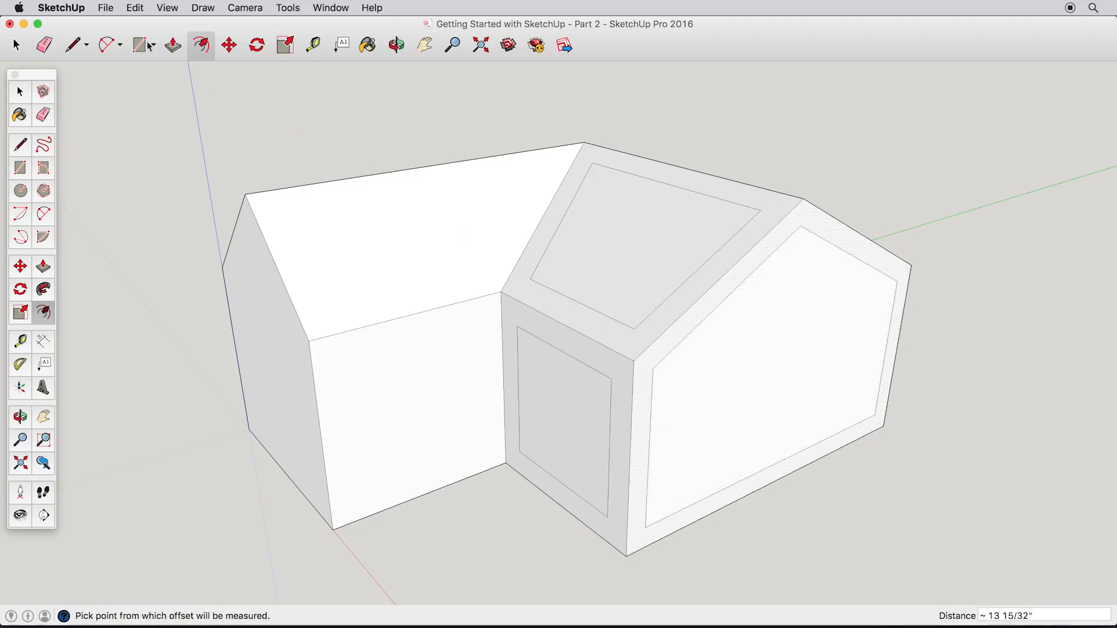
# Step: Undo the three offsets on the inner wall, the roof face and the gable end wall
pyautogui.click(135, 8)
pyautogui.click(148, 26)
pyautogui.click(135, 8)
pyautogui.click(148, 24)
pyautogui.click(135, 7)
pyautogui.click(150, 25)
# Step: Offset the outline of the building's L-shaped underside inward by 6"
pyautogui.moveTo(518, 468); pyautogui.dragTo(547, 312, button='middle')
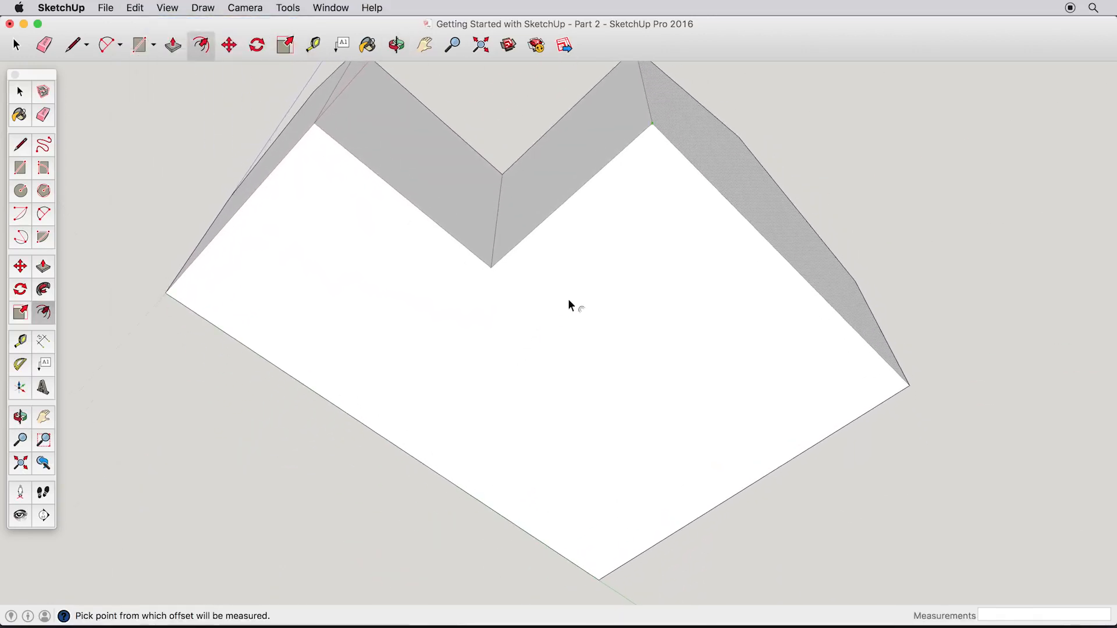
pyautogui.press('space')
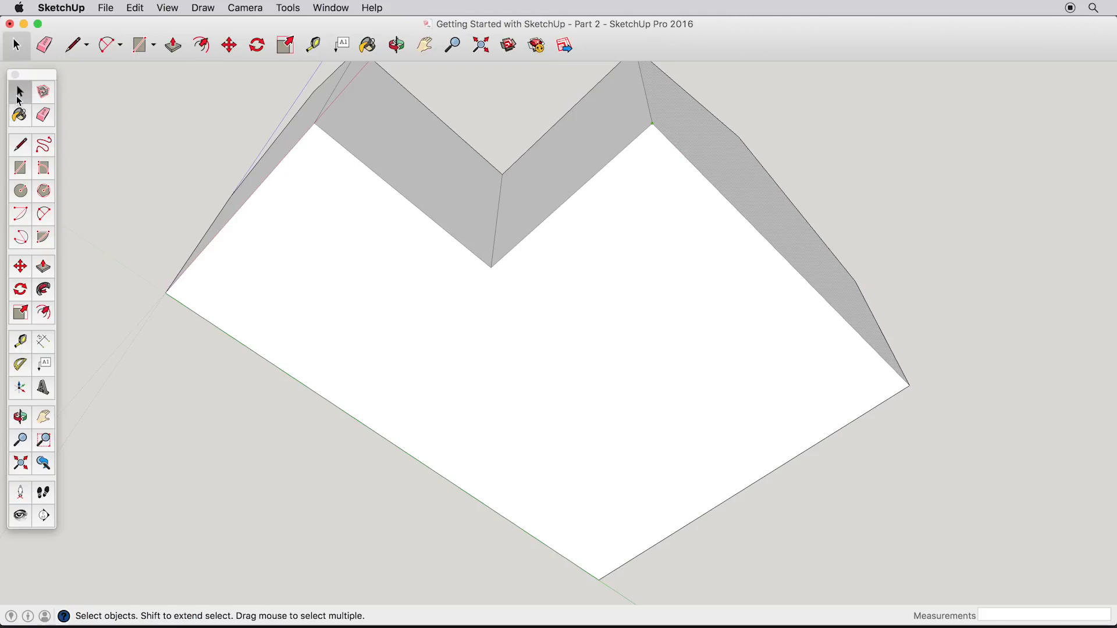
pyautogui.click(326, 309)
pyautogui.click(44, 312)
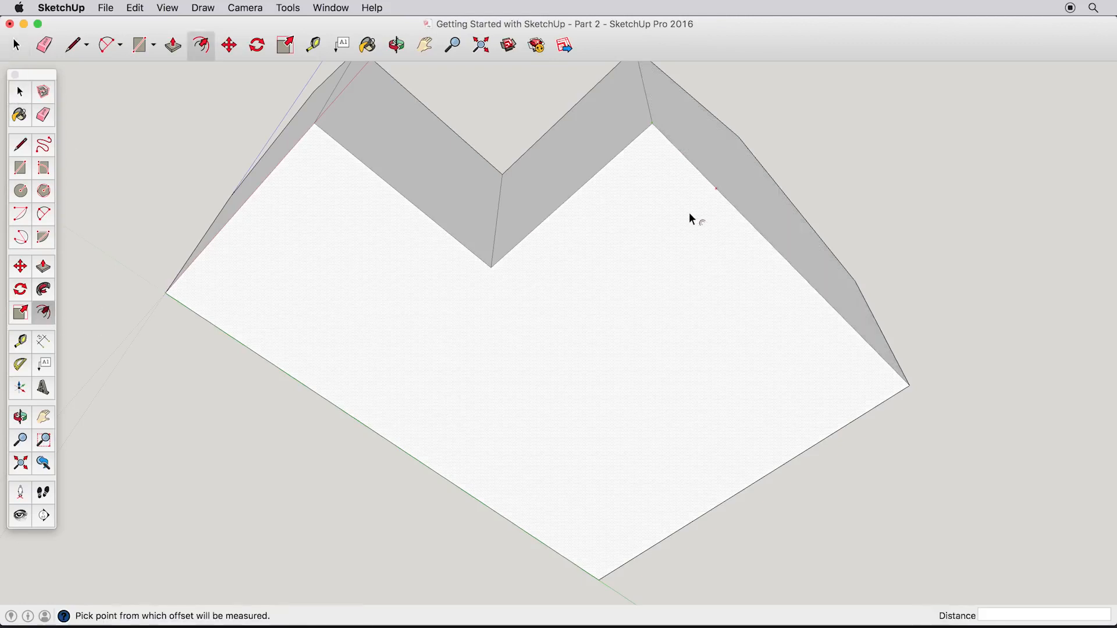
pyautogui.click(721, 198)
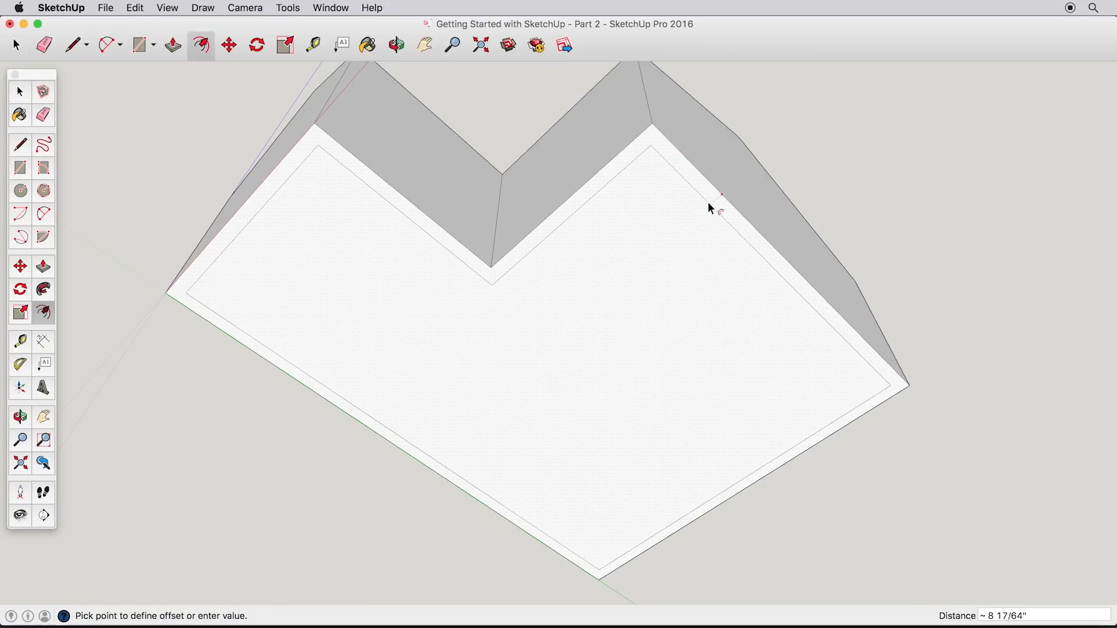
pyautogui.write('6')
pyautogui.press('Return')
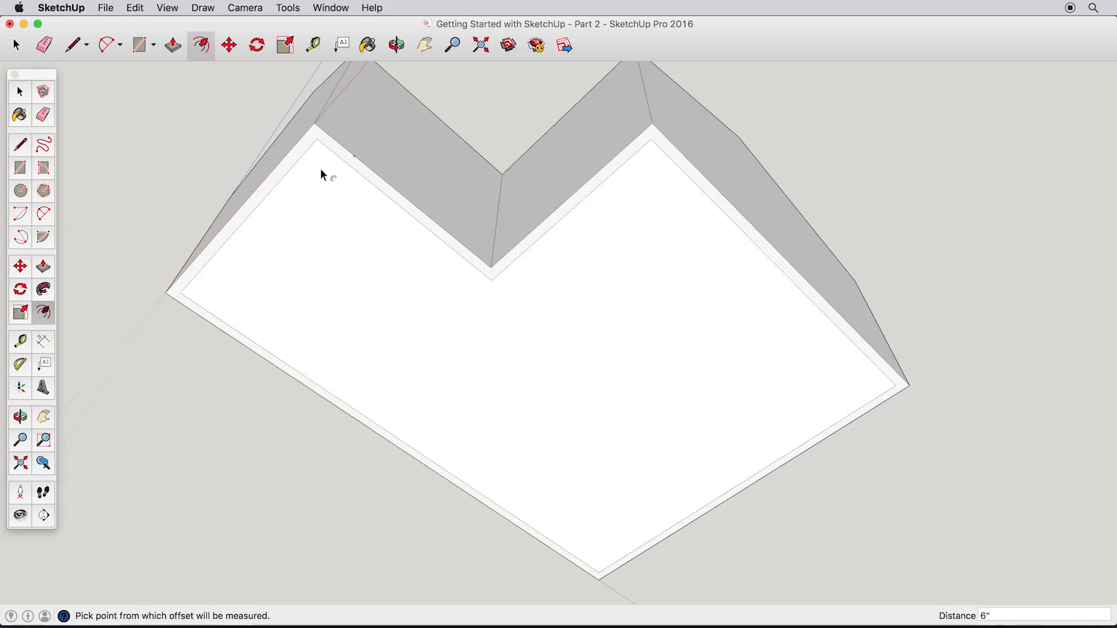
# Step: Push/Pull the underside's border strip up by about 104" and a further 8 5/16" to form the roof overhang
pyautogui.click(44, 268)
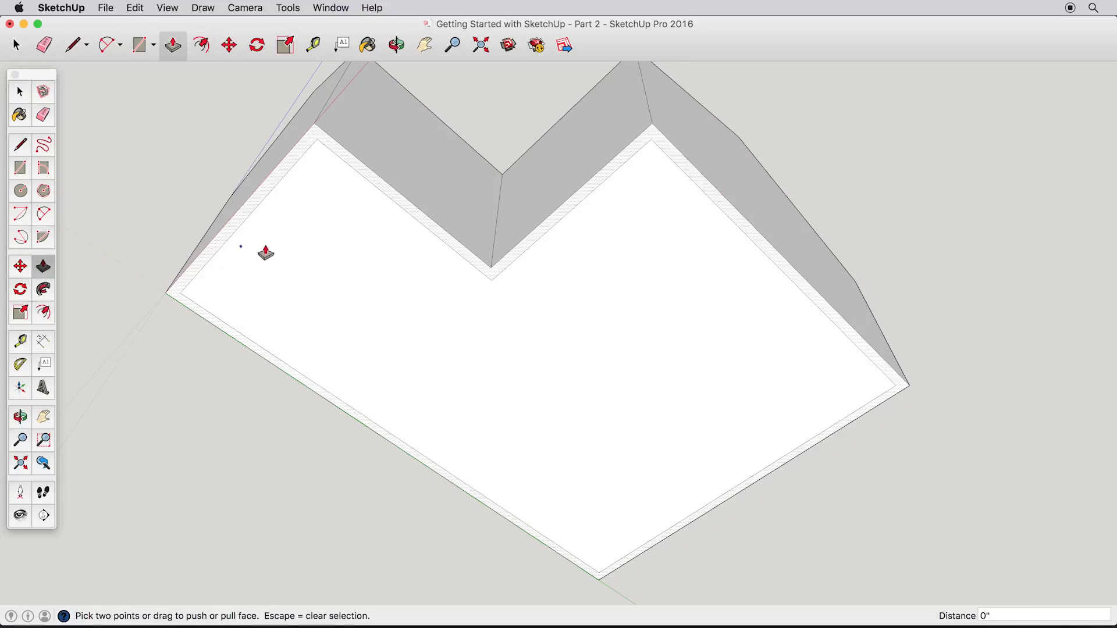
pyautogui.click(677, 162)
pyautogui.click(667, 87)
pyautogui.moveTo(666, 87); pyautogui.dragTo(638, 363, button='middle')
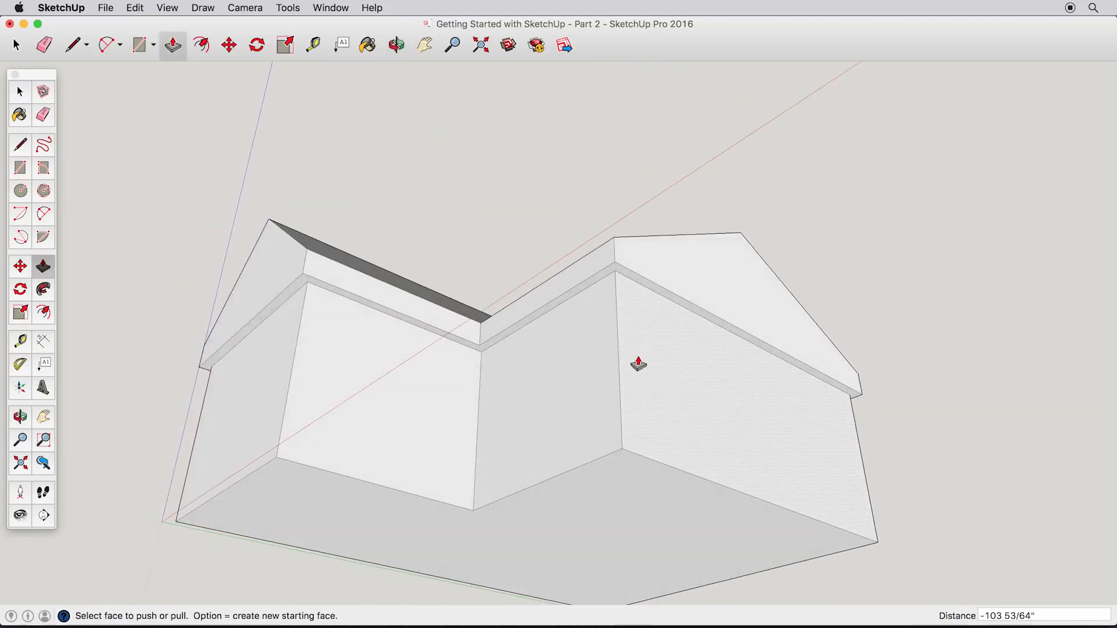
pyautogui.click(630, 284)
pyautogui.click(629, 267)
# Step: Draw a door rectangle rising from the gable end wall's base edge and a smaller window rectangle beside it
pyautogui.moveTo(628, 267); pyautogui.dragTo(424, 417, button='middle')
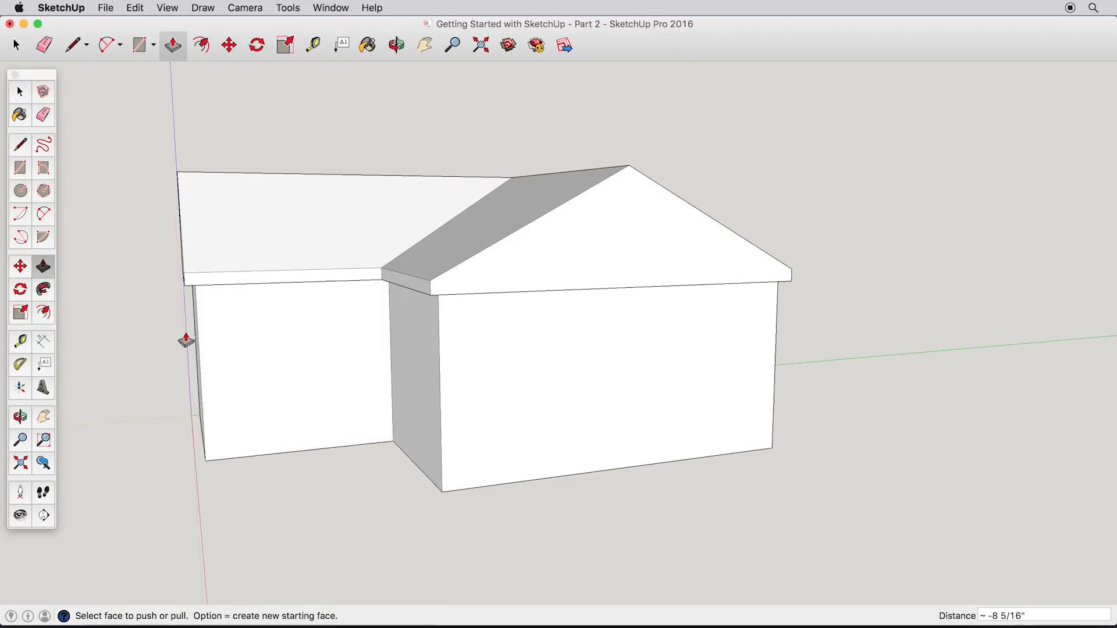
pyautogui.click(21, 168)
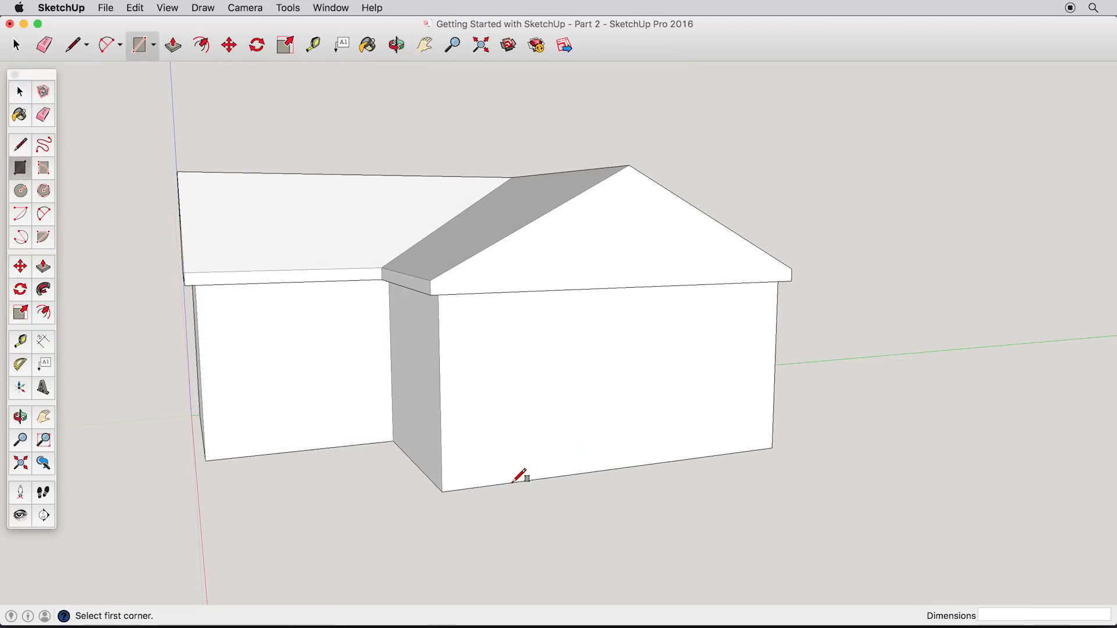
pyautogui.click(582, 344)
pyautogui.click(605, 342)
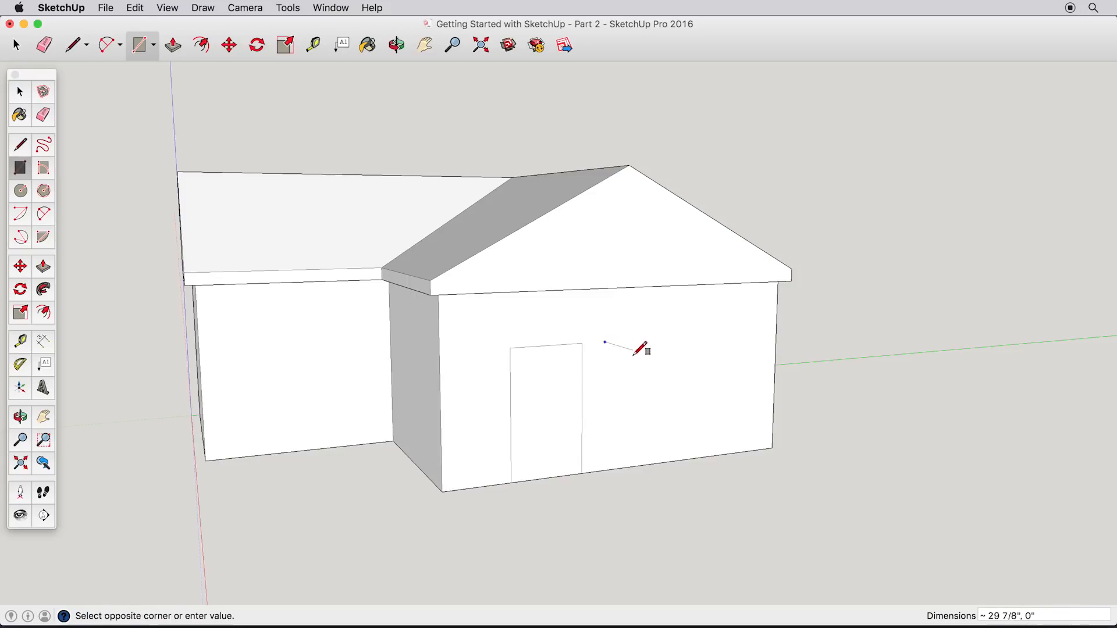
pyautogui.click(687, 396)
# Step: Offset the window rectangle once inward and once outward by about 3 5/16" to outline its frame
pyautogui.scroll(5, 645, 378)
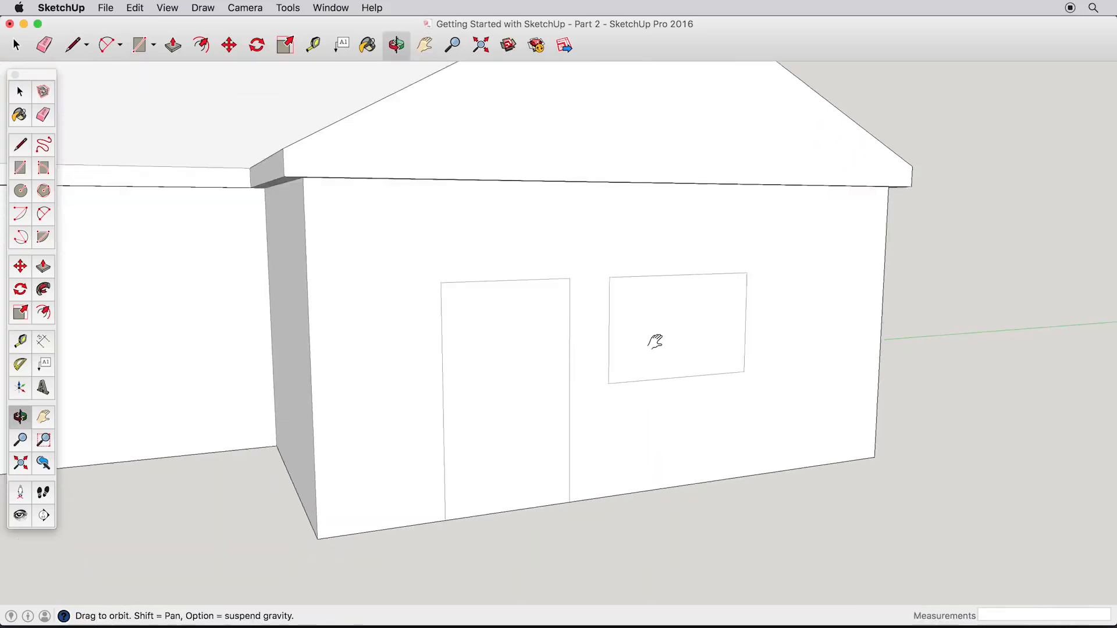
pyautogui.click(43, 312)
pyautogui.click(652, 331)
pyautogui.click(651, 348)
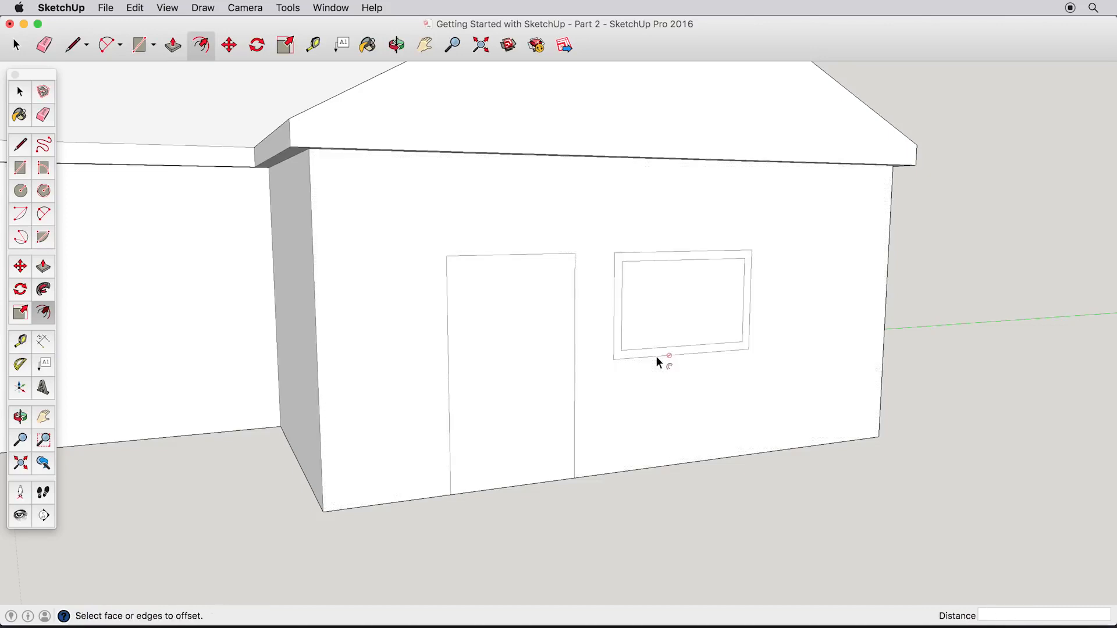
pyautogui.click(657, 356)
pyautogui.click(659, 364)
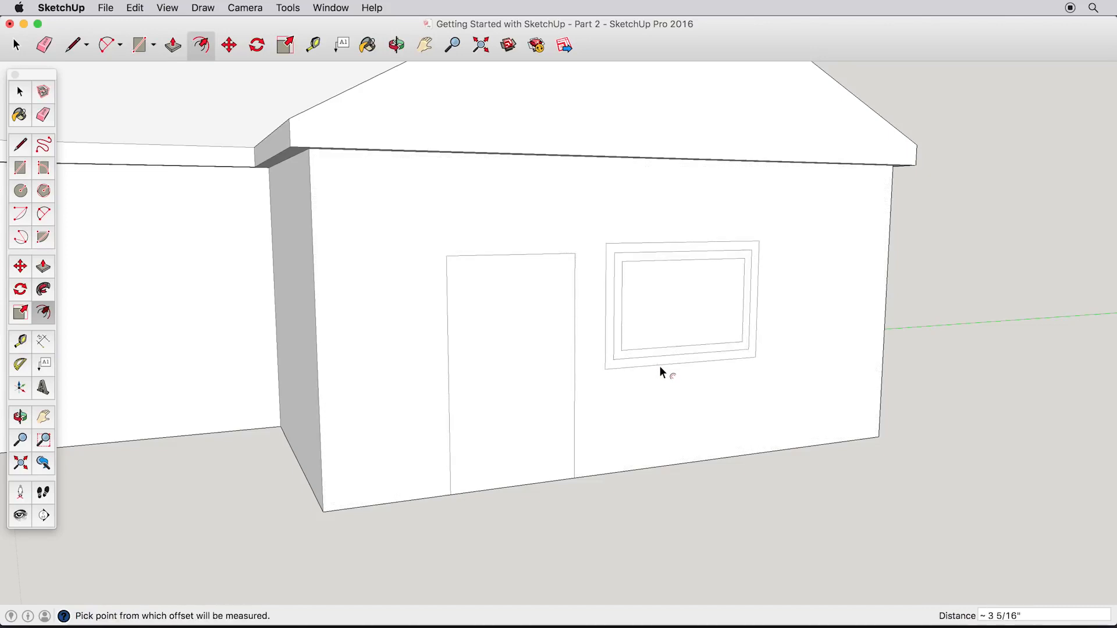
# Step: Push/Pull the window's outer frame out from the wall and recess its inner frame and pane
pyautogui.click(43, 266)
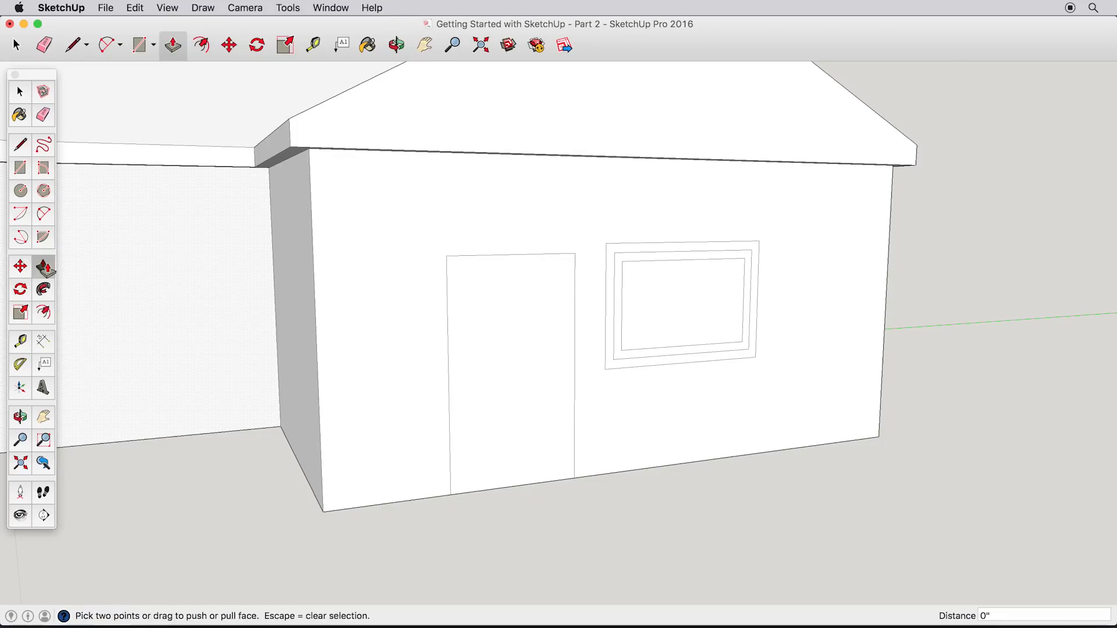
pyautogui.scroll(3, 710, 331)
pyautogui.click(716, 331)
pyautogui.click(764, 325)
pyautogui.moveTo(766, 326); pyautogui.dragTo(707, 324, button='middle')
pyautogui.click(705, 324)
pyautogui.click(741, 321)
pyautogui.click(737, 321)
pyautogui.click(722, 322)
pyautogui.click(720, 324)
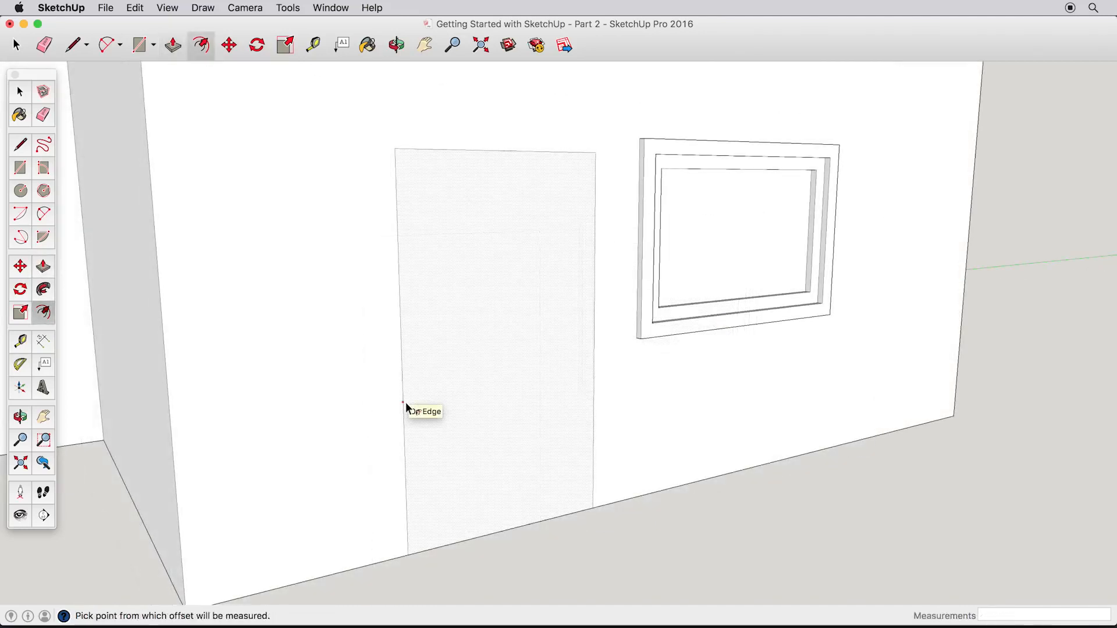
# Step: Try offsetting the full door rectangle outward, and undo that offset
pyautogui.click(406, 402)
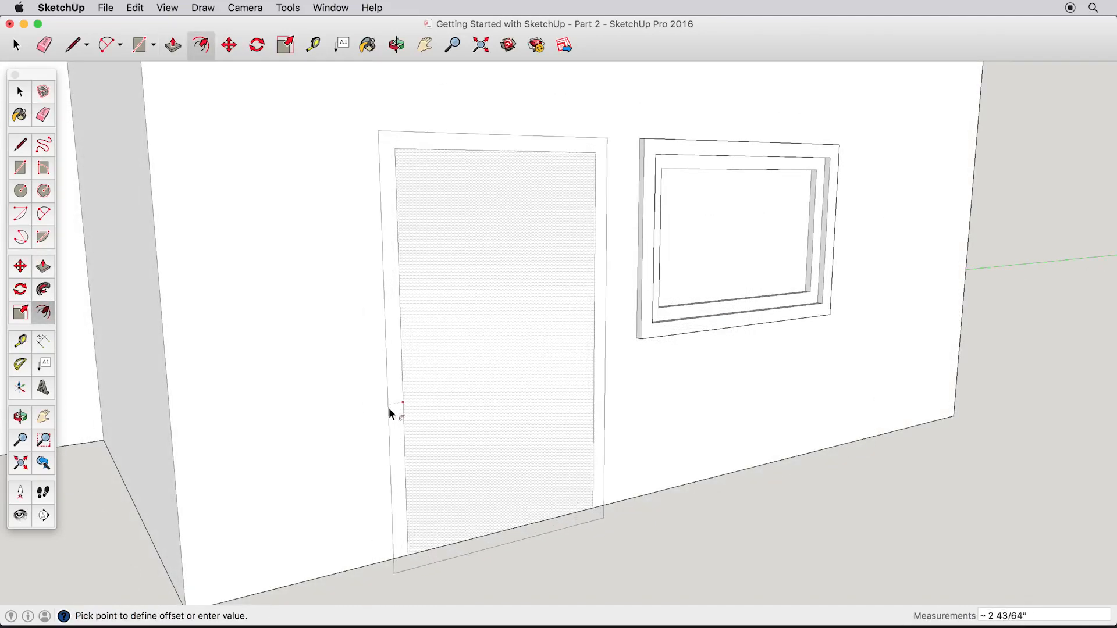
pyautogui.click(381, 410)
pyautogui.moveTo(382, 424); pyautogui.dragTo(406, 539, button='middle')
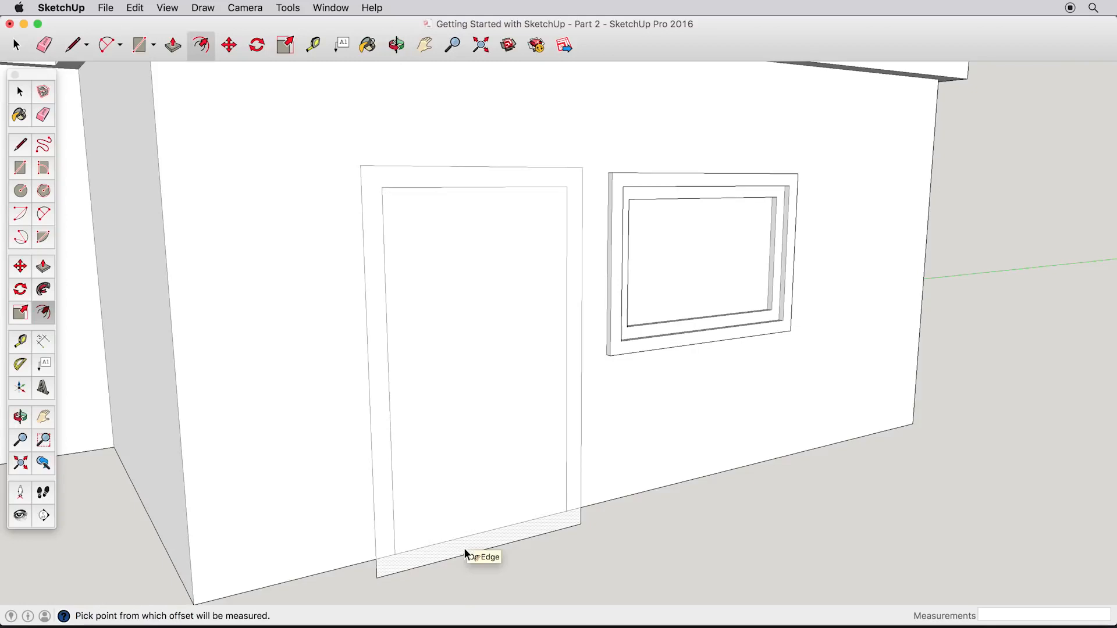
pyautogui.click(138, 7)
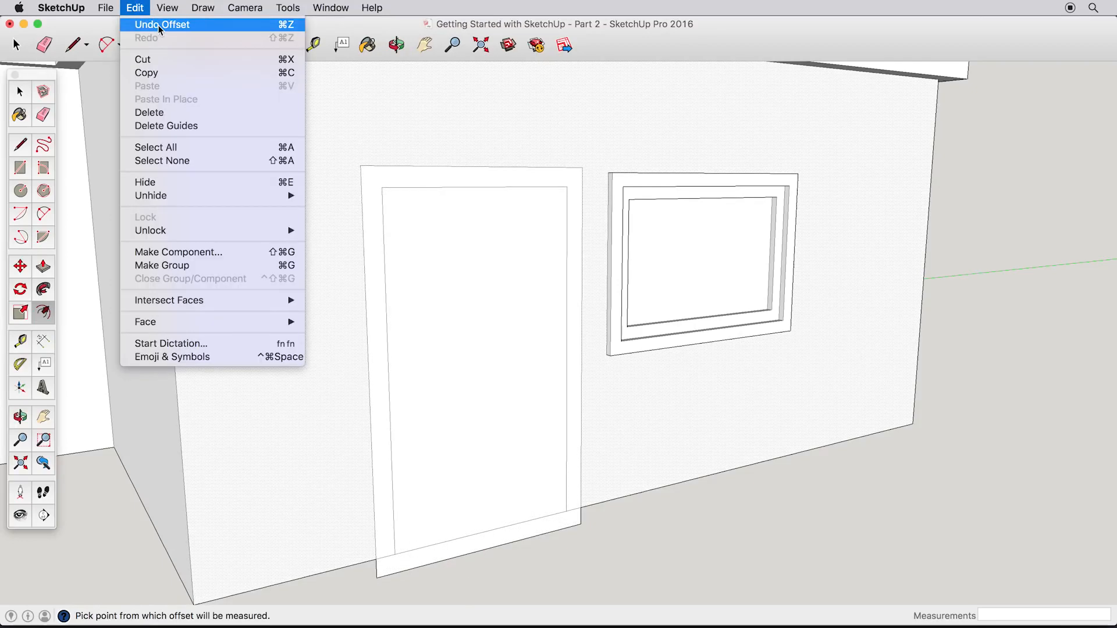
pyautogui.click(160, 25)
# Step: Select only the door's two side edges and top edge and offset them inward by about 3 1/32"
pyautogui.click(18, 93)
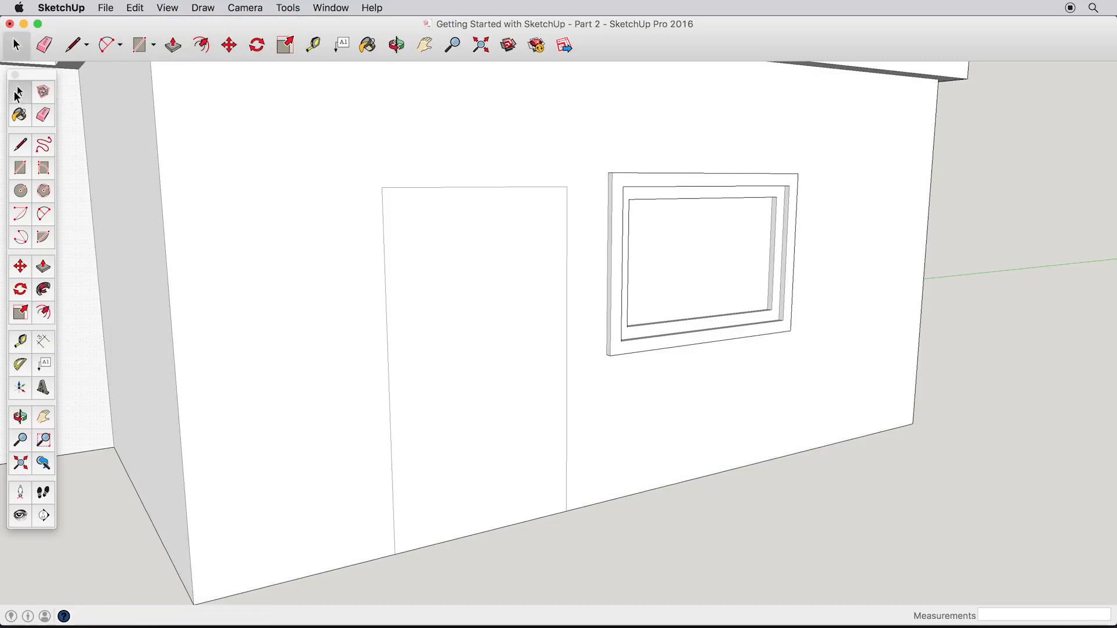
pyautogui.click(386, 283)
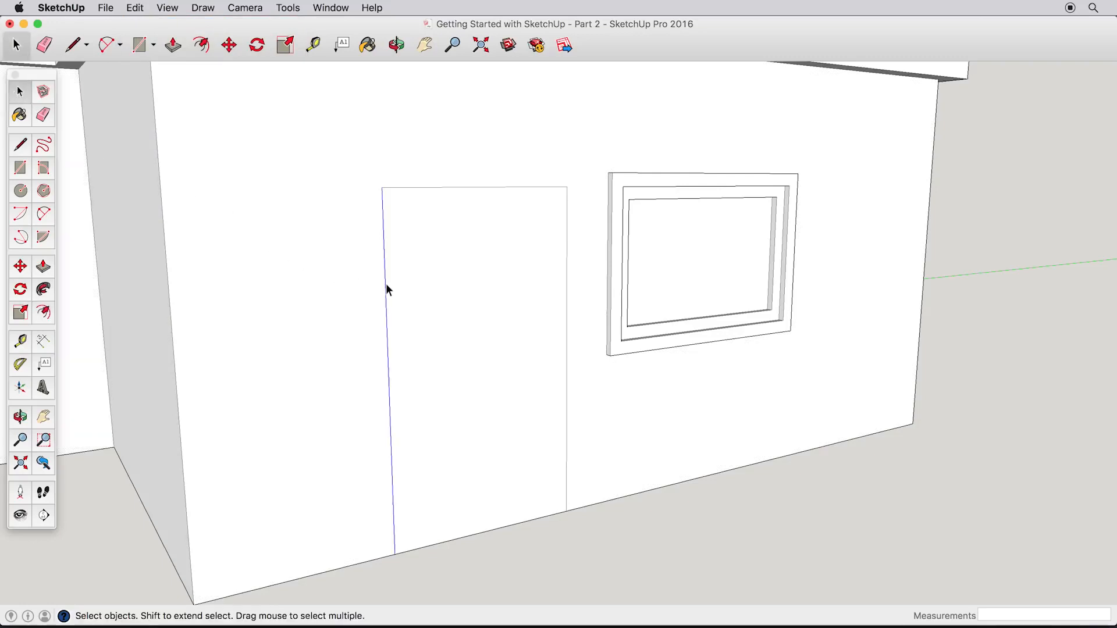
pyautogui.keyDown('shift'); pyautogui.click(451, 188); pyautogui.keyUp('shift')
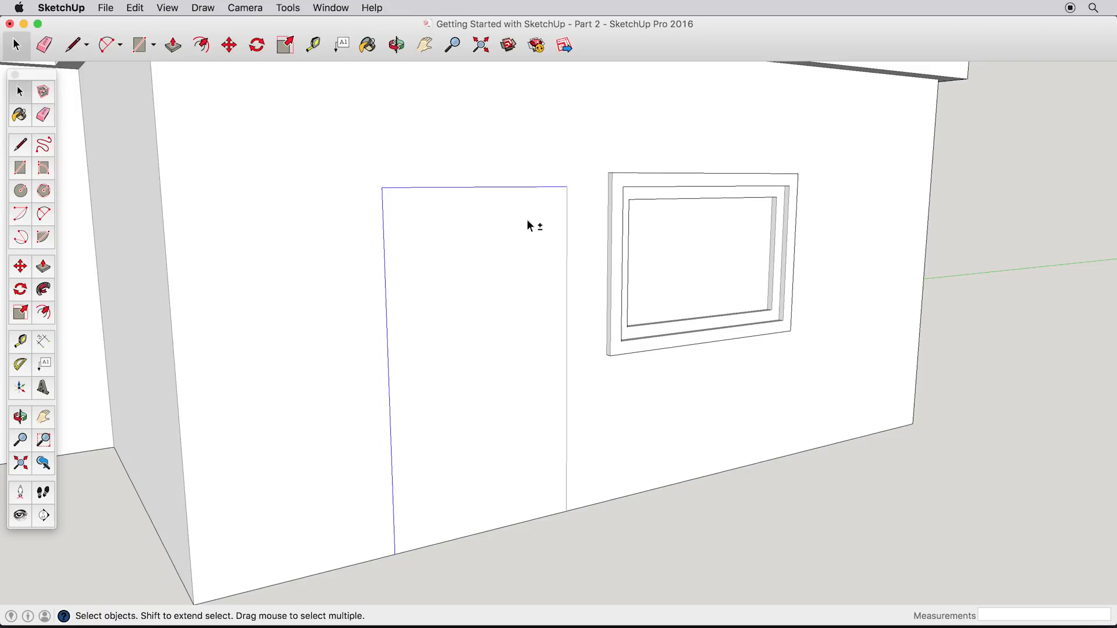
pyautogui.keyDown('shift'); pyautogui.click(567, 223); pyautogui.keyUp('shift')
pyautogui.click(44, 314)
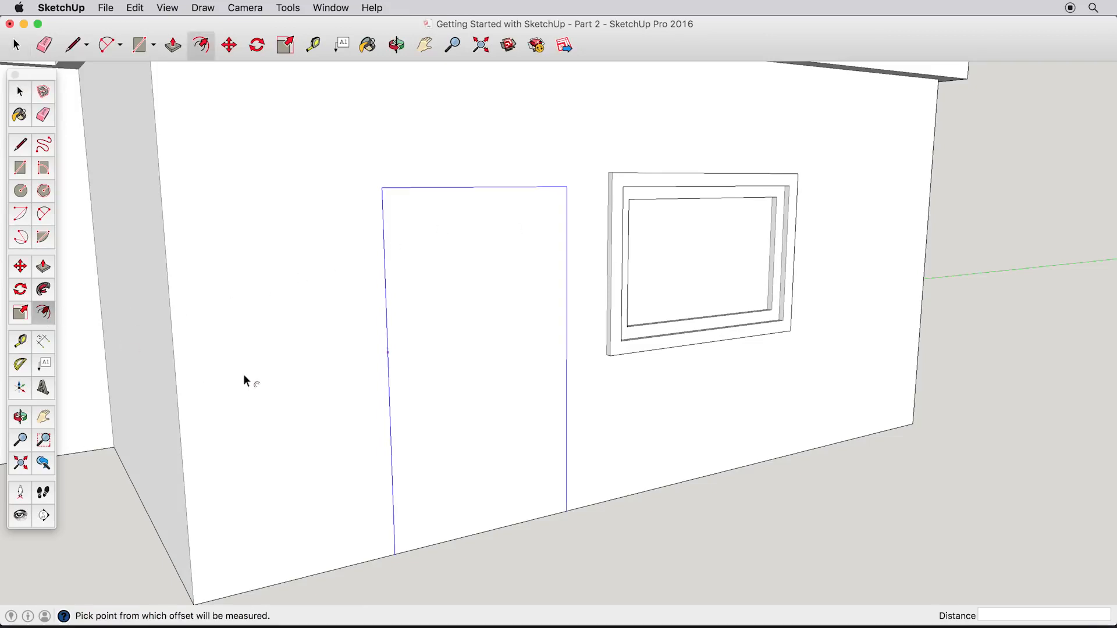
pyautogui.click(390, 405)
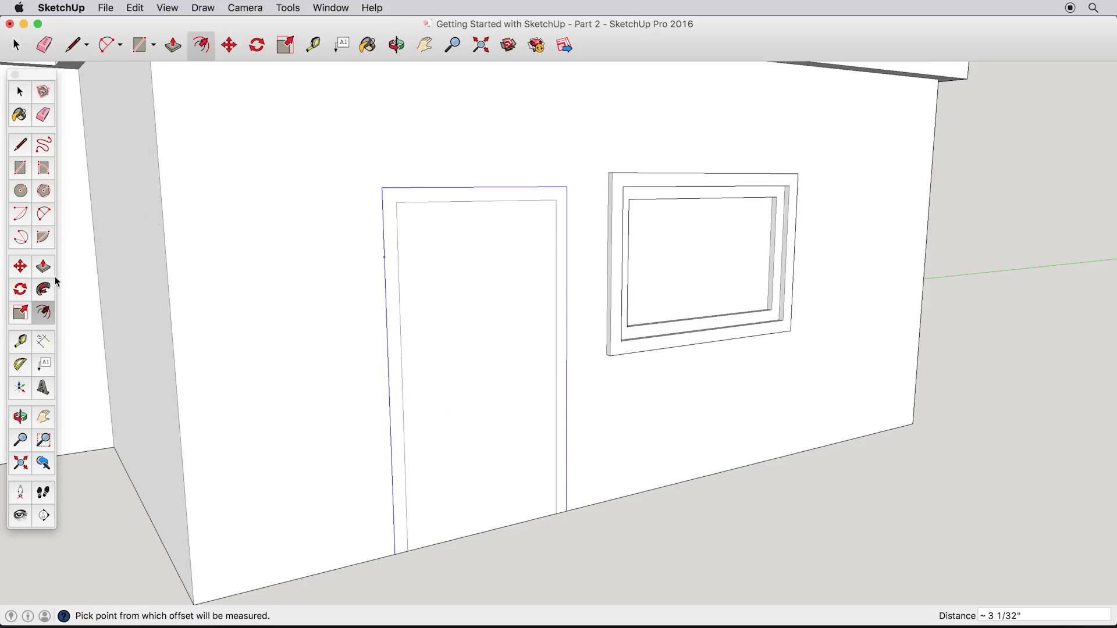
# Step: Push/Pull the door frame out from the wall and recess the door panel by about 45/64"
pyautogui.click(41, 267)
pyautogui.moveTo(391, 302); pyautogui.dragTo(459, 399)
pyautogui.press('o')
pyautogui.press('p')
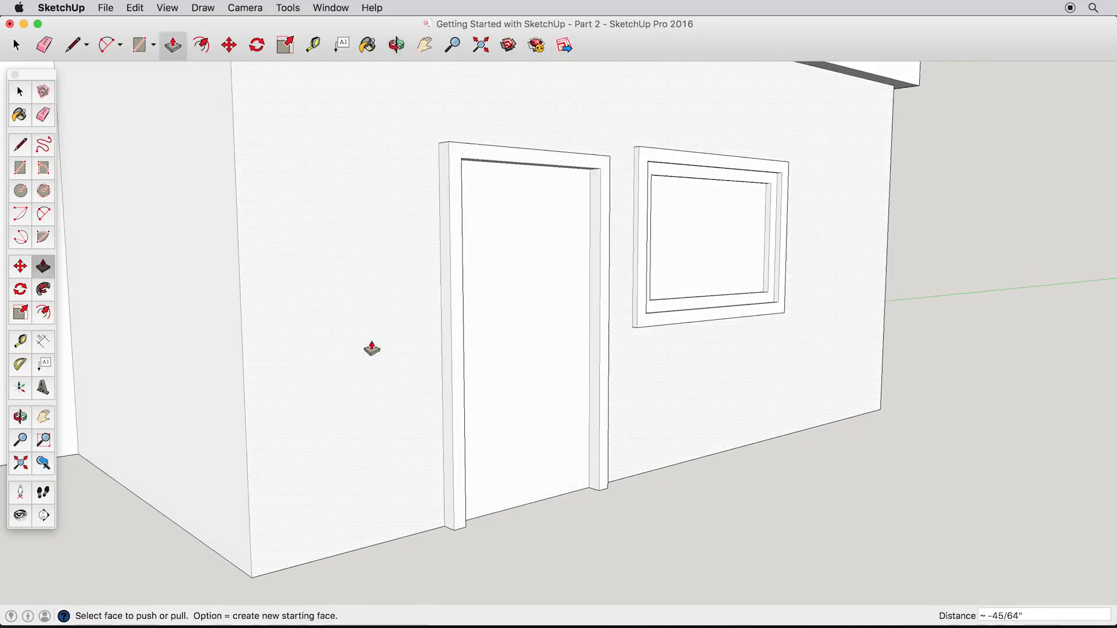
# Step: Draw a line about 3 31/64" long across the outer side face of the door frame near its base
pyautogui.click(20, 144)
pyautogui.moveTo(438, 466)
pyautogui.mouseDown(button='middle')
pyautogui.moveTo(476, 431)
pyautogui.moveTo(532, 419)
pyautogui.mouseUp(button='middle')
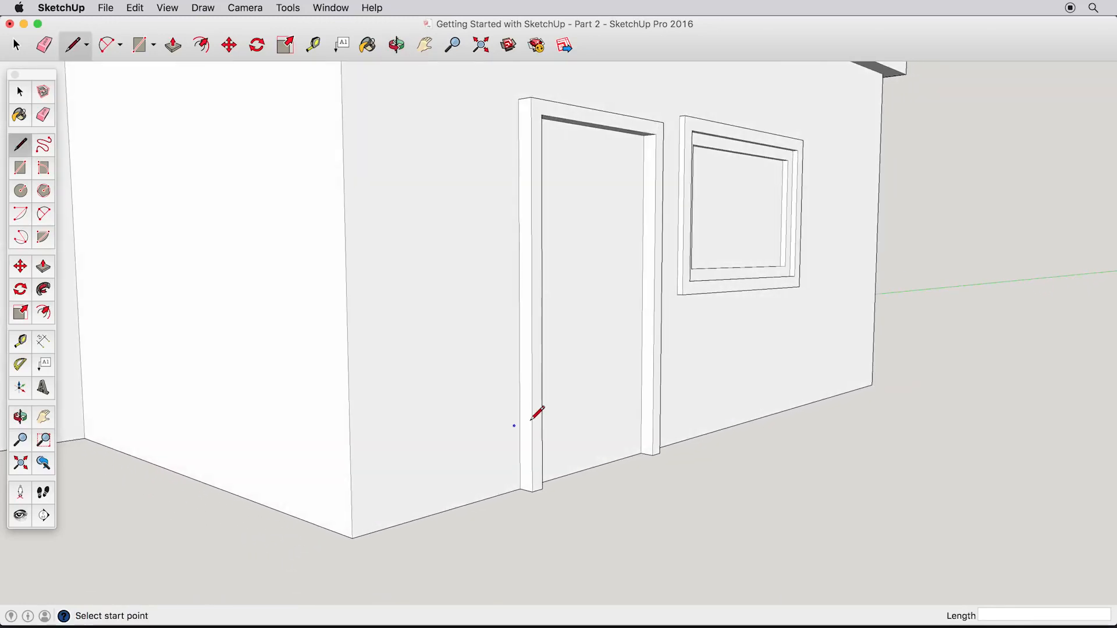
pyautogui.scroll(2, 523, 424)
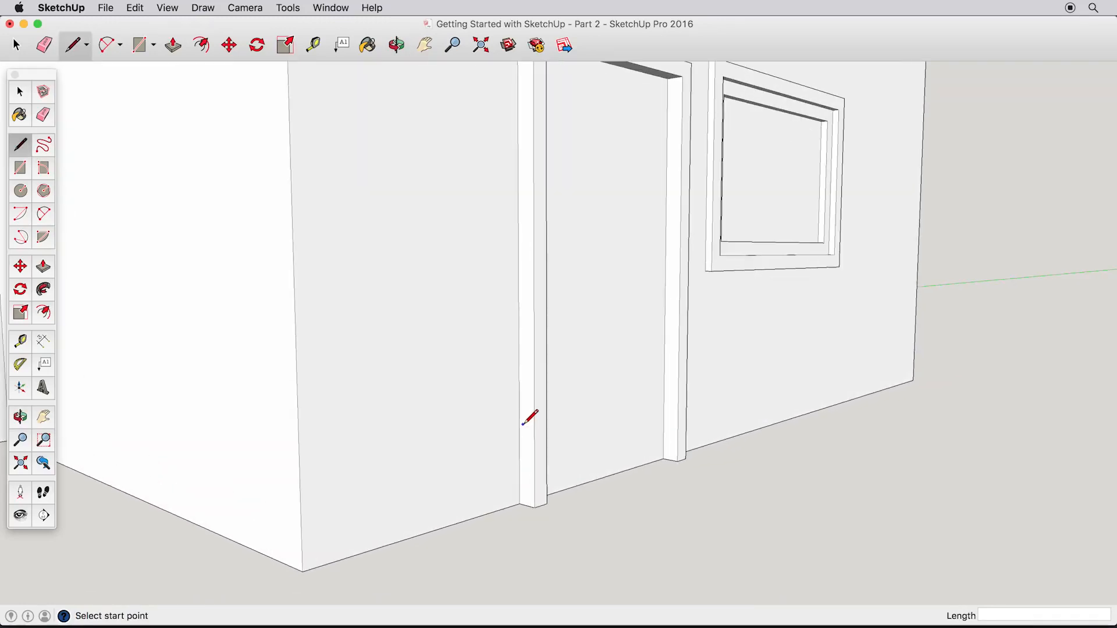
pyautogui.click(534, 423)
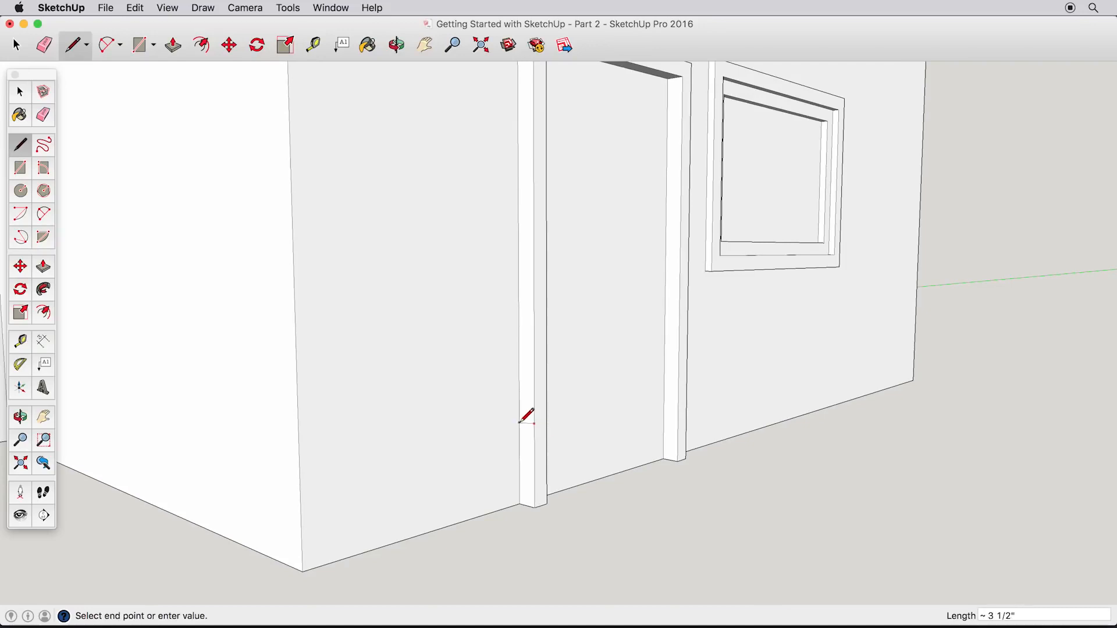
pyautogui.click(520, 420)
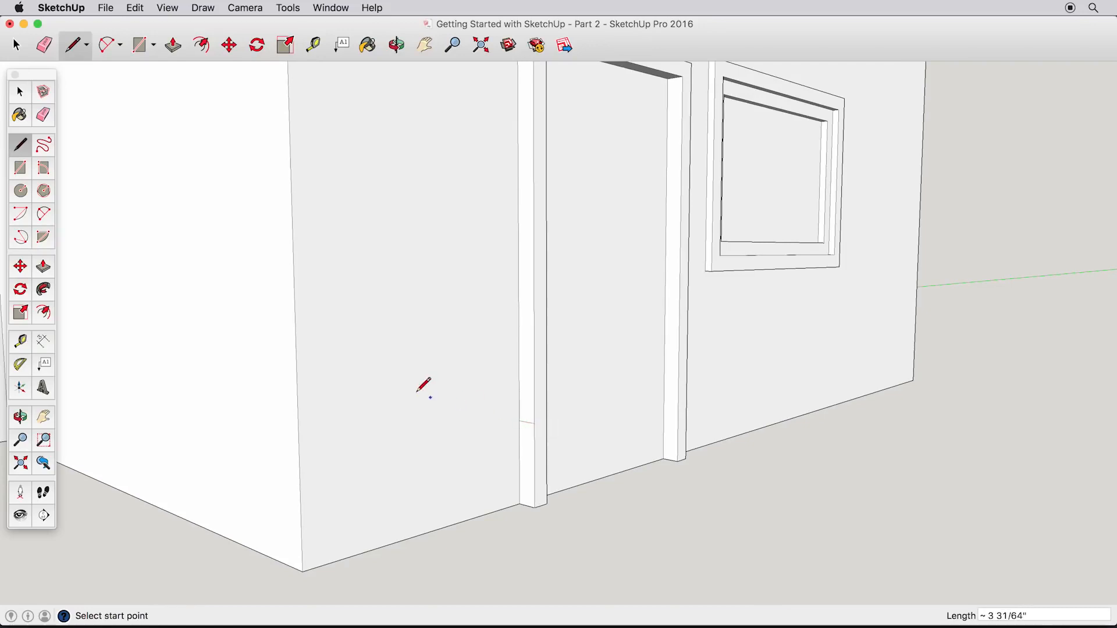
# Step: Try to Push/Pull the small profile at the door frame's base along the wall to the house corner
pyautogui.click(43, 266)
pyautogui.moveTo(466, 469); pyautogui.dragTo(618, 407, button='middle')
pyautogui.moveTo(607, 417); pyautogui.dragTo(372, 467)
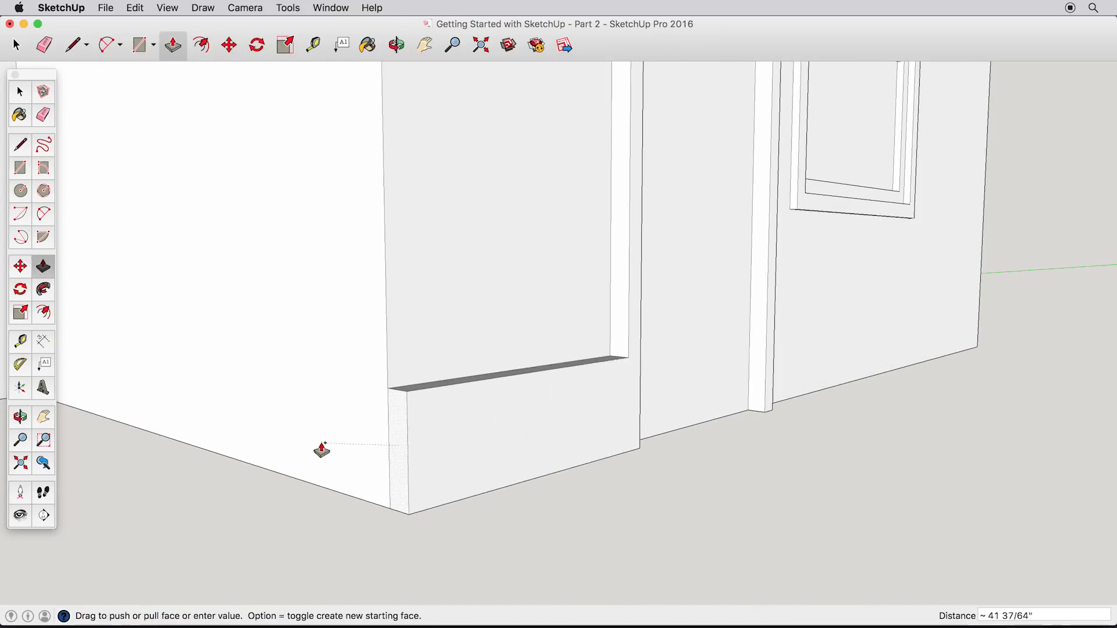
pyautogui.moveTo(317, 446); pyautogui.dragTo(382, 463)
pyautogui.moveTo(349, 453); pyautogui.dragTo(416, 448)
pyautogui.press('Escape')
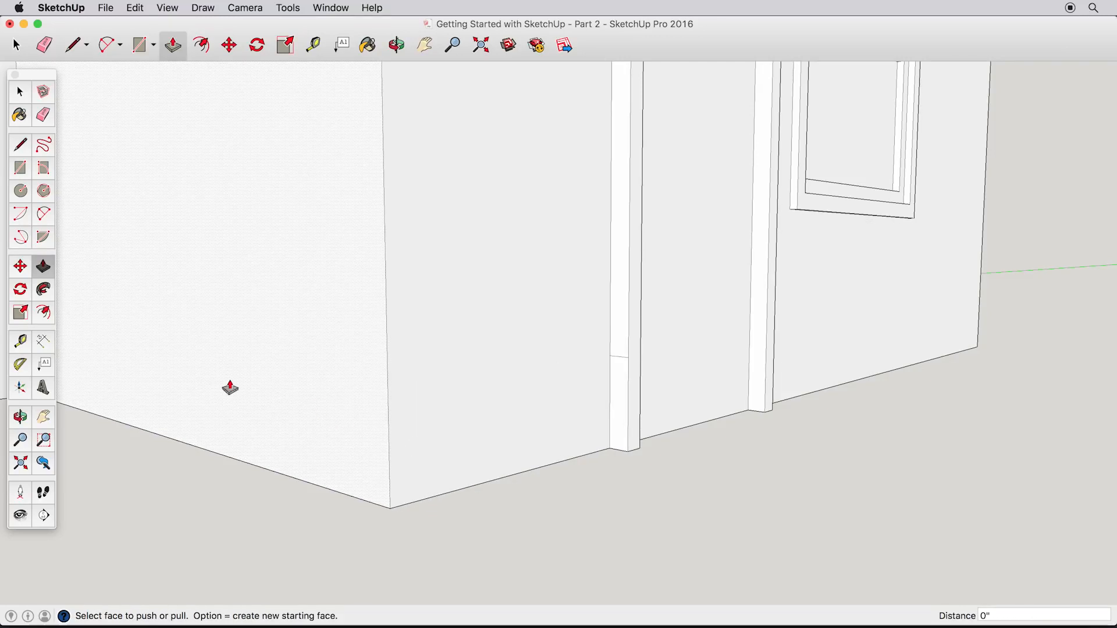
# Step: Try running the door frame's base profile around the house with Follow Me, and undo the result
pyautogui.click(44, 290)
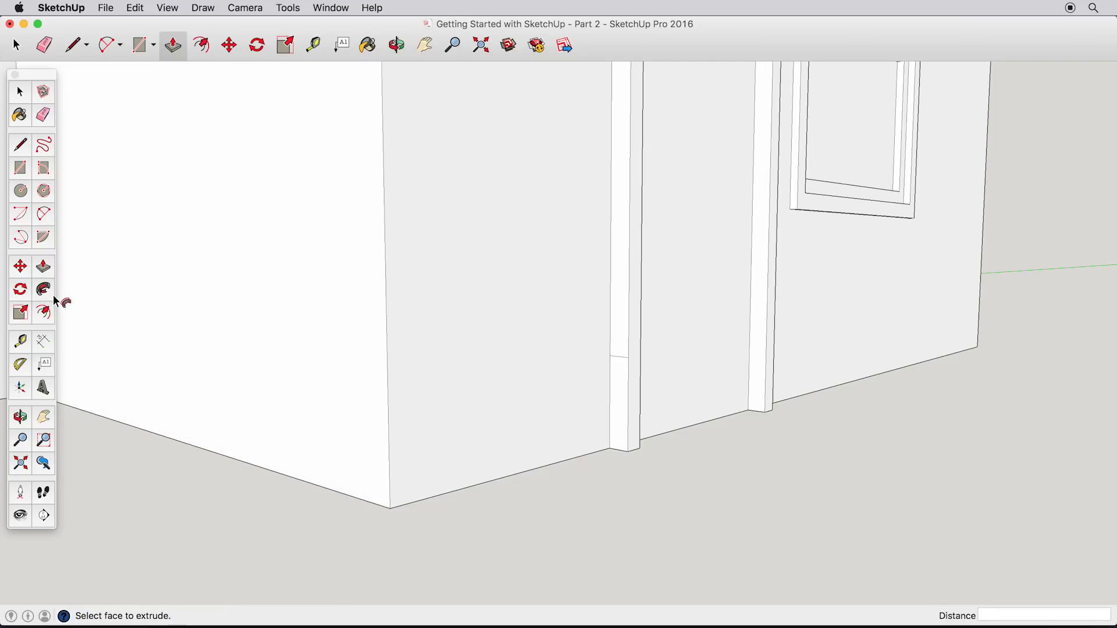
pyautogui.moveTo(320, 387); pyautogui.dragTo(545, 385, button='middle')
pyautogui.scroll(1, 545, 385)
pyautogui.scroll(-3, 545, 390)
pyautogui.moveTo(745, 406); pyautogui.dragTo(693, 434)
pyautogui.moveTo(635, 468); pyautogui.dragTo(225, 175)
pyautogui.moveTo(274, 252); pyautogui.dragTo(477, 360, button='middle')
pyautogui.press('p')
pyautogui.click(135, 7)
pyautogui.click(156, 18)
# Step: From beneath the house, drag the profile with Follow Me around the base perimeter to the door frame's other side, and undo it
pyautogui.moveTo(405, 460); pyautogui.dragTo(510, 272, button='middle')
pyautogui.click(697, 223)
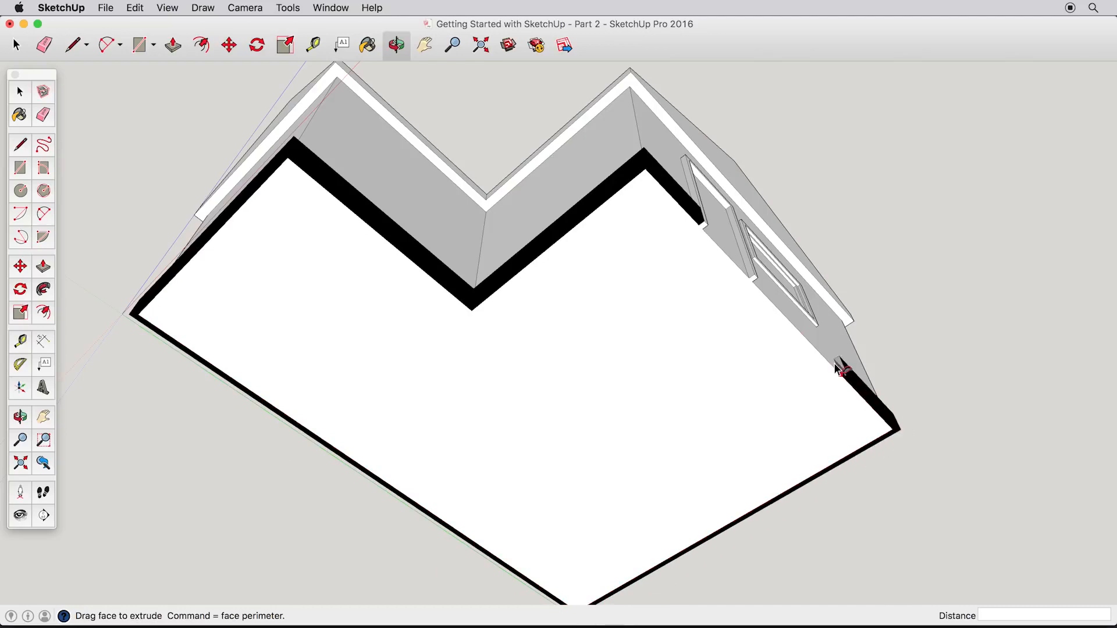
pyautogui.click(755, 284)
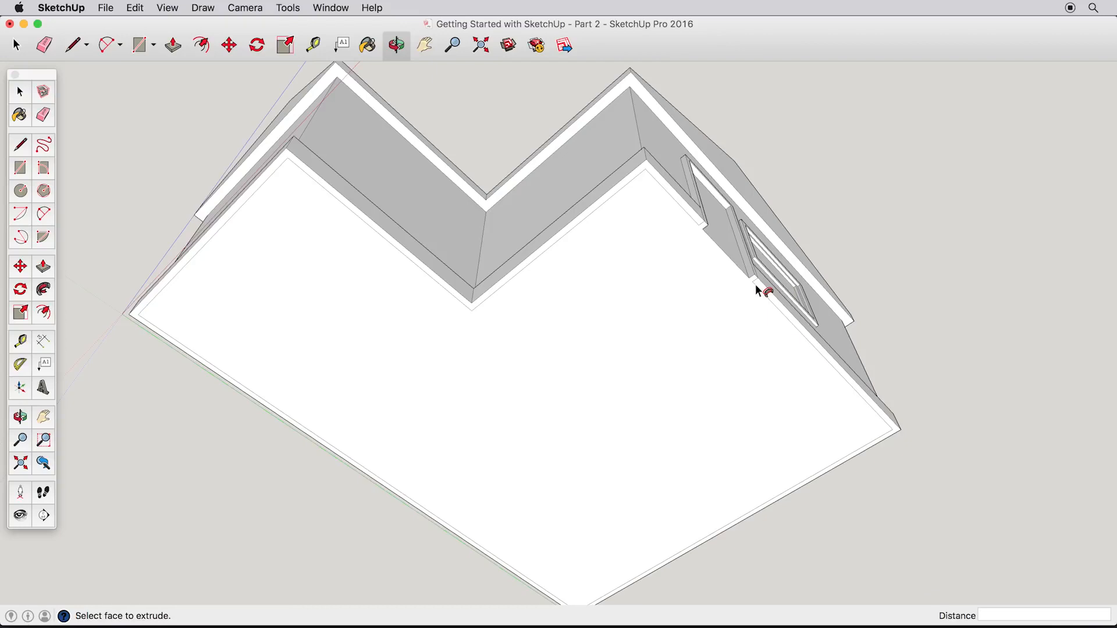
pyautogui.moveTo(755, 284); pyautogui.dragTo(650, 292, button='middle')
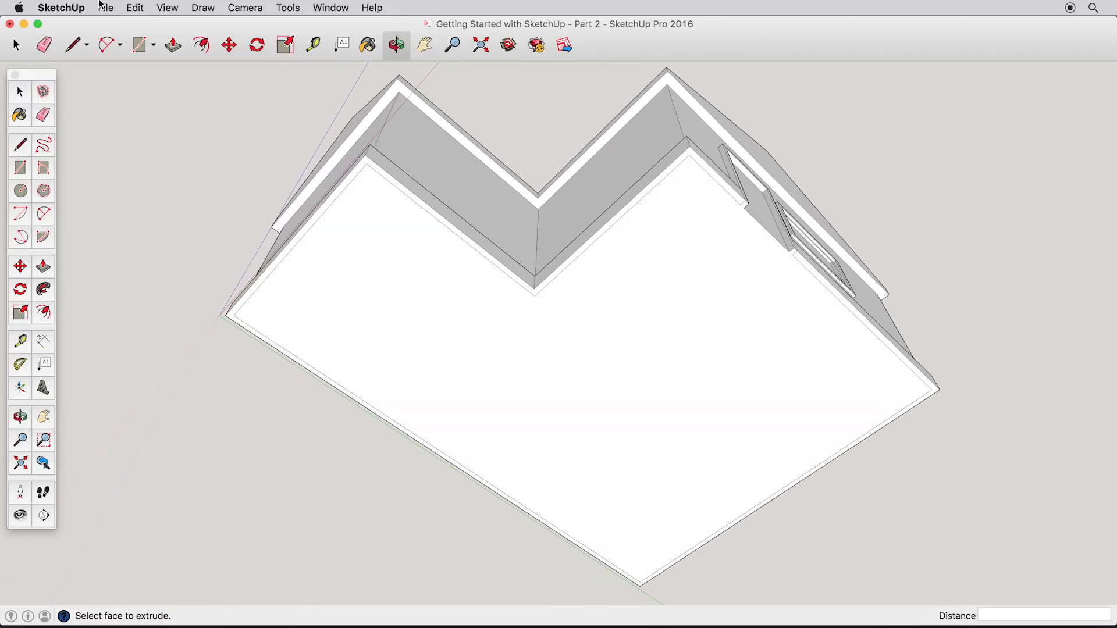
pyautogui.click(138, 7)
pyautogui.click(137, 22)
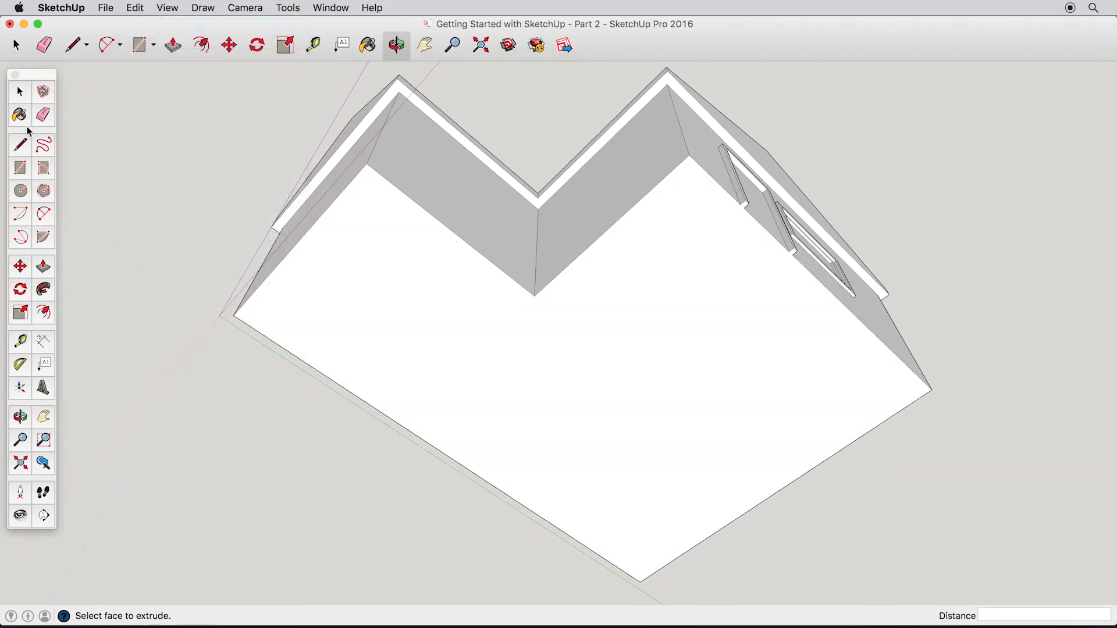
# Step: Select the house's base edges all around except the doorway and extrude the door frame's base profile along them with Follow Me
pyautogui.click(23, 95)
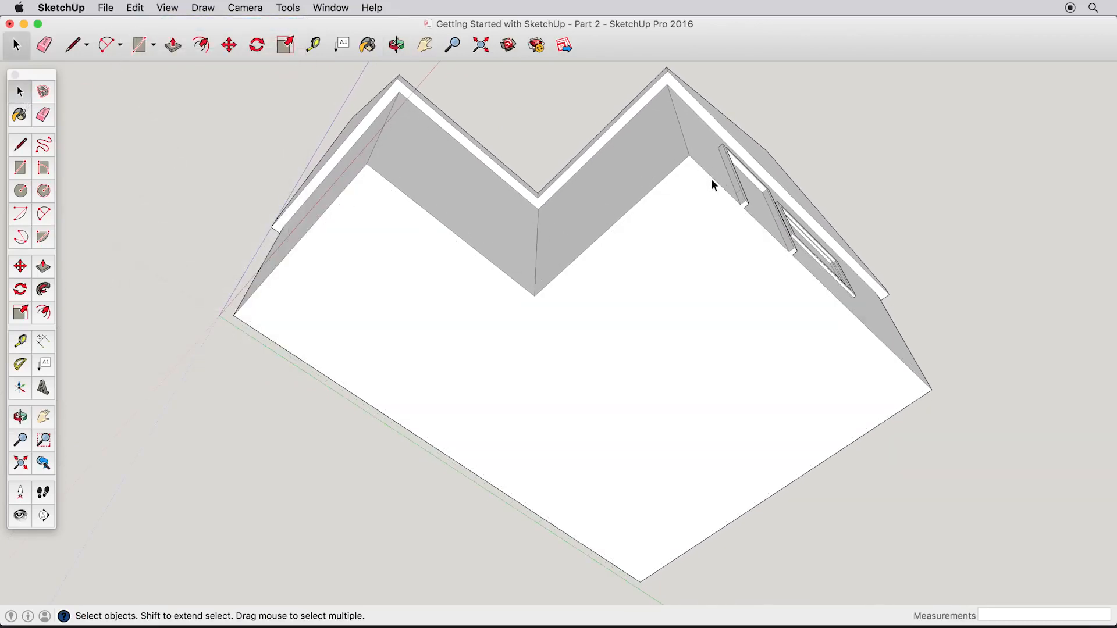
pyautogui.keyDown('shift'); pyautogui.click(676, 169); pyautogui.keyUp('shift')
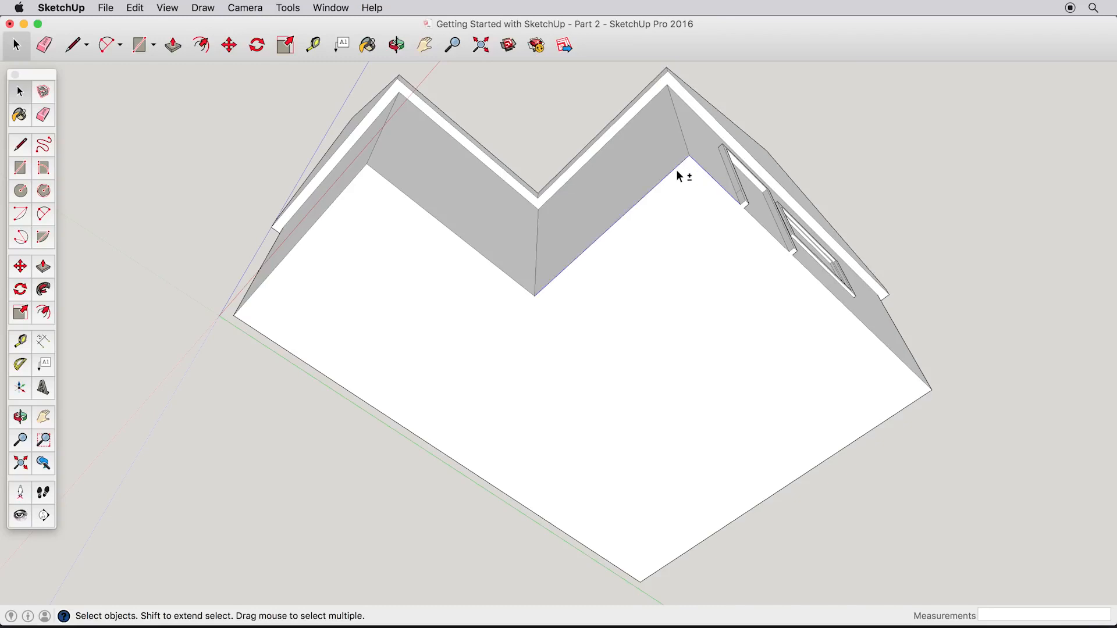
pyautogui.keyDown('shift'); pyautogui.click(463, 241); pyautogui.keyUp('shift')
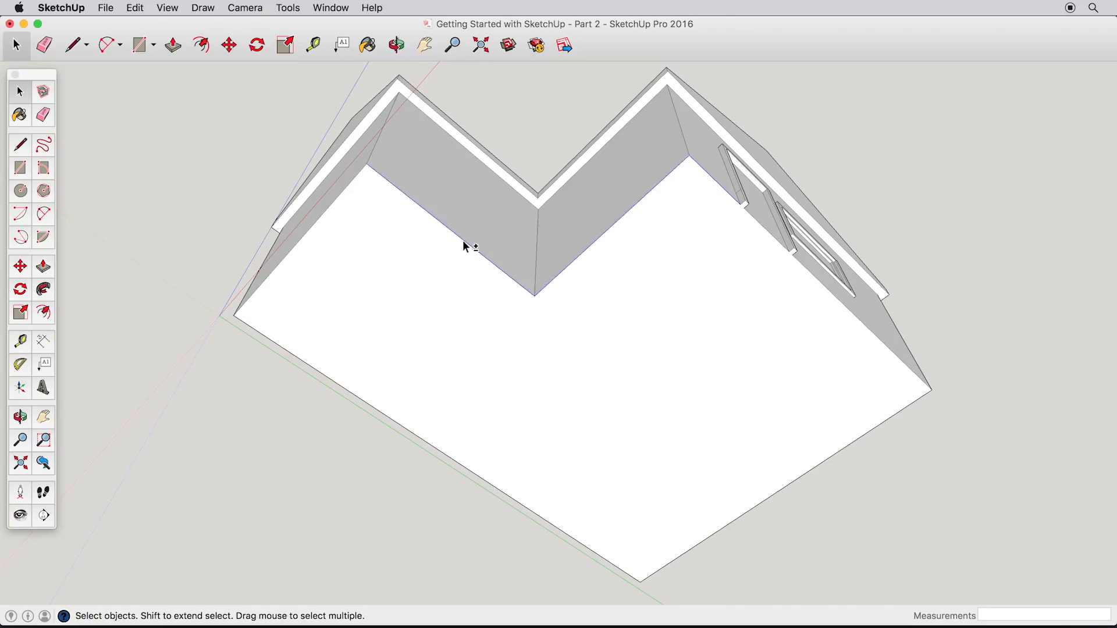
pyautogui.keyDown('shift'); pyautogui.click(350, 186); pyautogui.keyUp('shift')
pyautogui.keyDown('shift'); pyautogui.click(348, 185); pyautogui.keyUp('shift')
pyautogui.keyDown('shift'); pyautogui.click(807, 474); pyautogui.keyUp('shift')
pyautogui.keyDown('shift'); pyautogui.click(809, 457); pyautogui.keyUp('shift')
pyautogui.keyDown('shift'); pyautogui.click(880, 343); pyautogui.keyUp('shift')
pyautogui.click(44, 291)
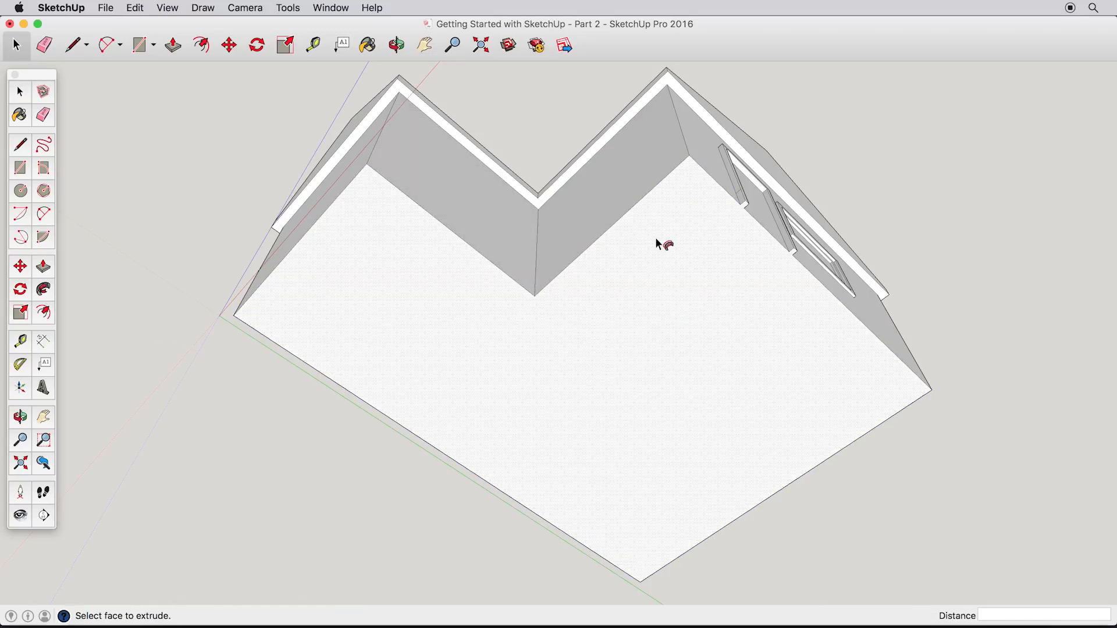
pyautogui.click(741, 198)
pyautogui.moveTo(741, 199); pyautogui.dragTo(609, 471, button='middle')
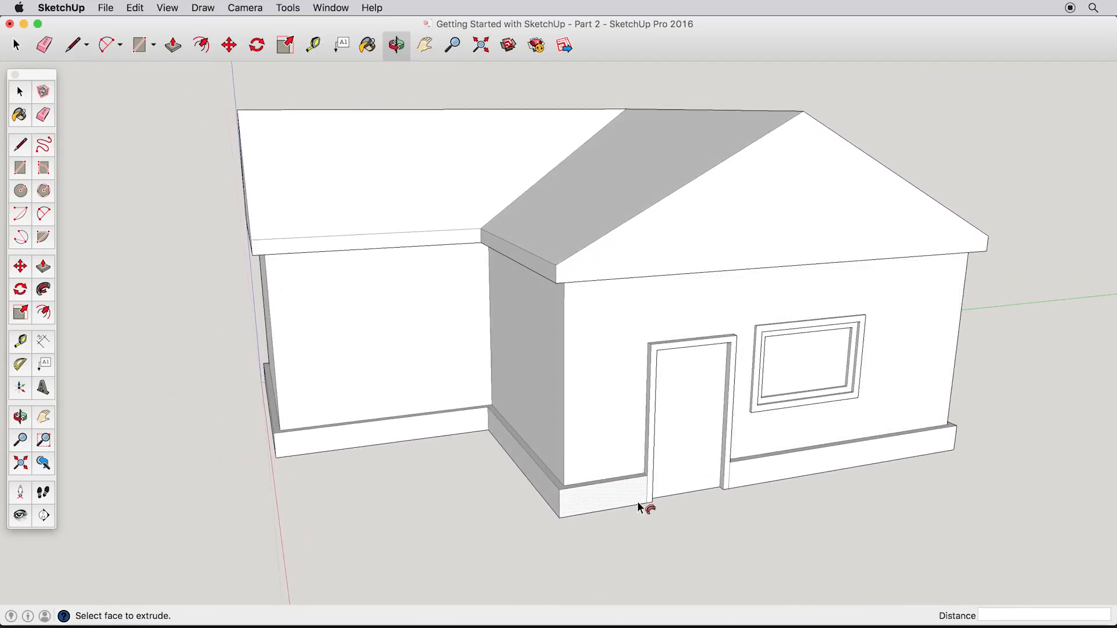
pyautogui.press('space')
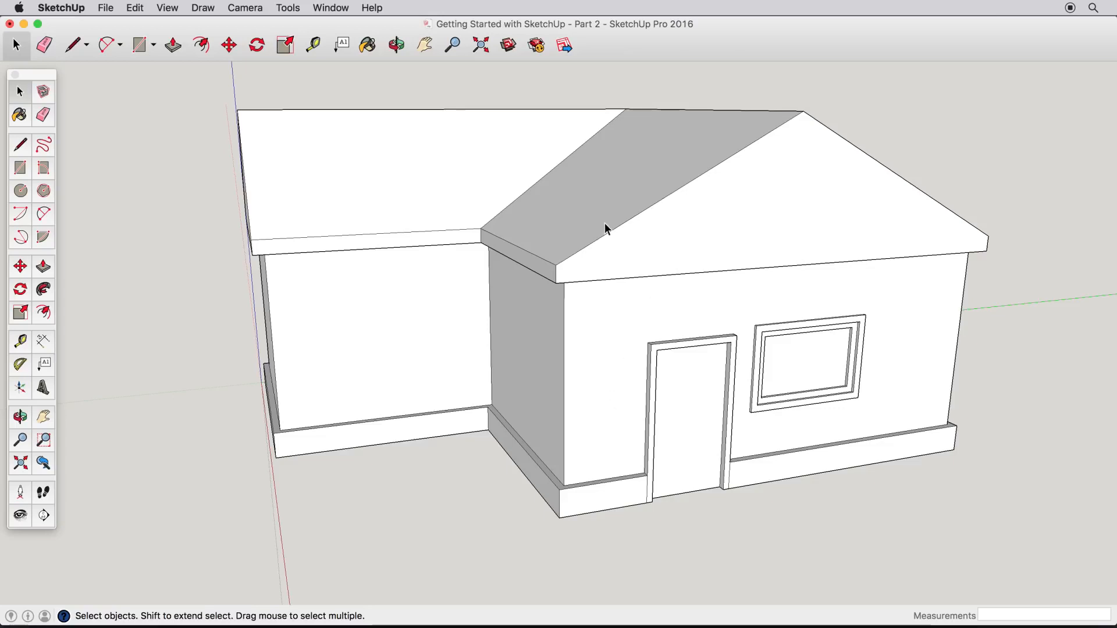
# Step: Draw two lines on the gable face parallel to its sloping roof edges, meeting directly below the peak and ending on the bottom edge
pyautogui.click(20, 145)
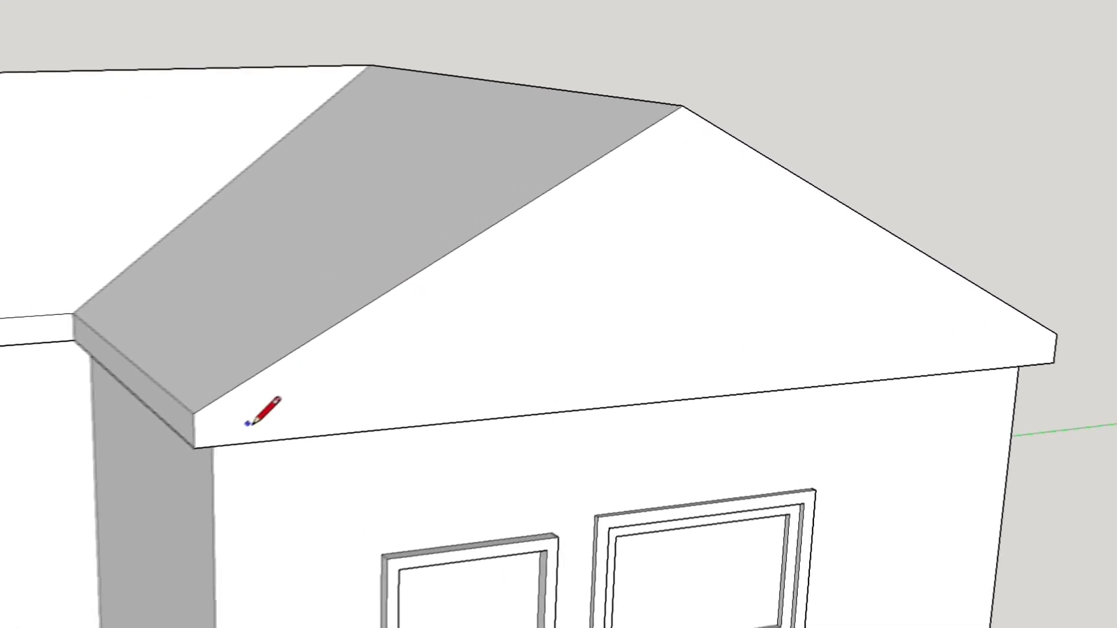
pyautogui.click(218, 455)
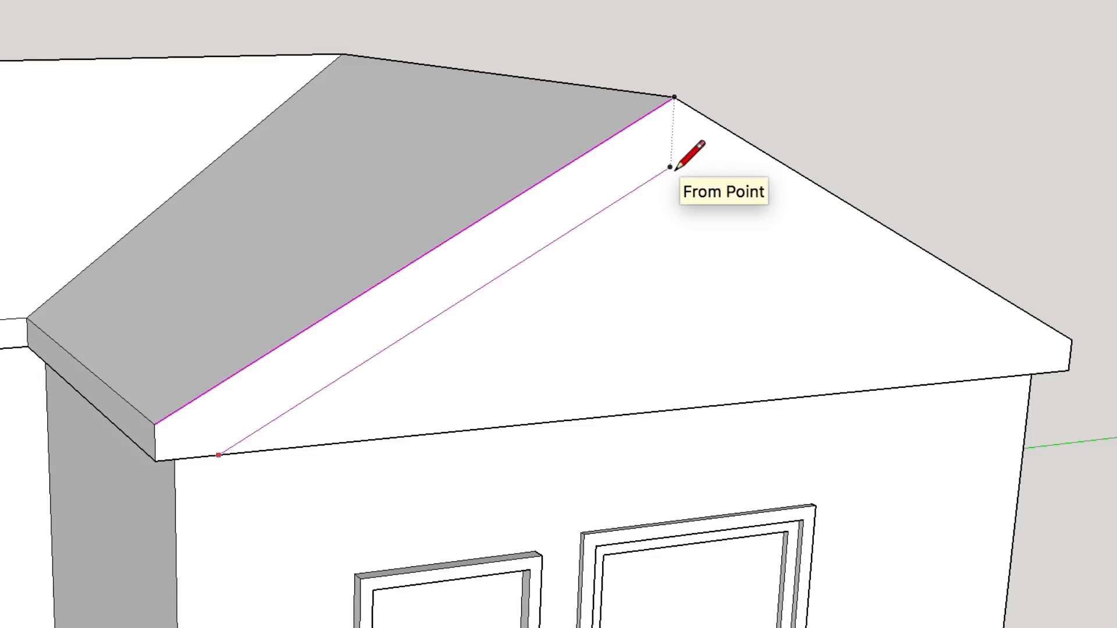
pyautogui.click(670, 167)
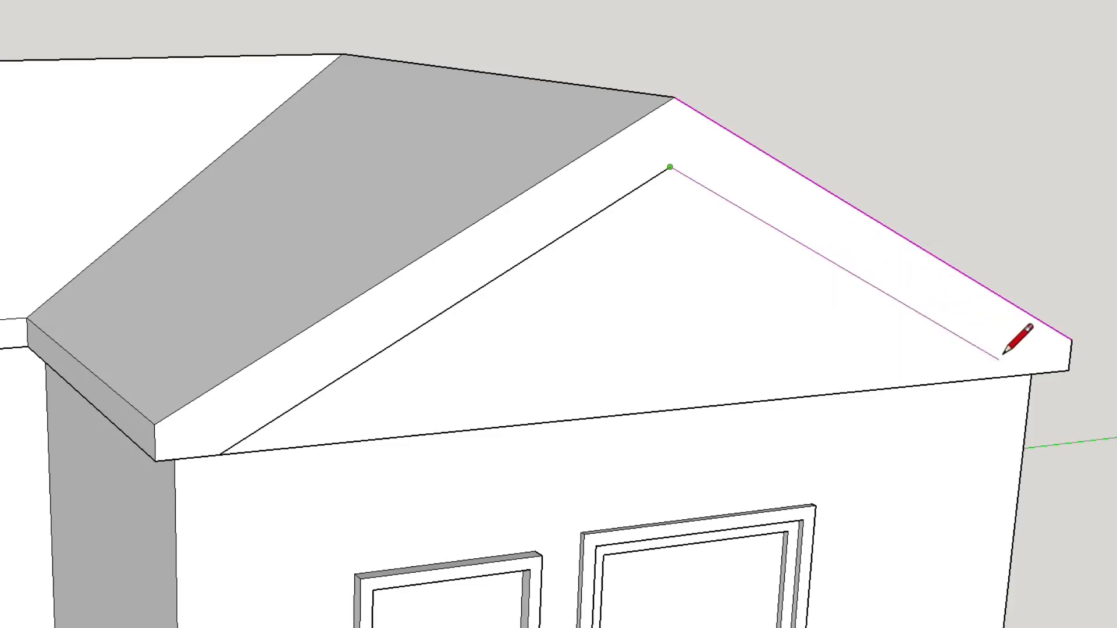
pyautogui.click(1024, 375)
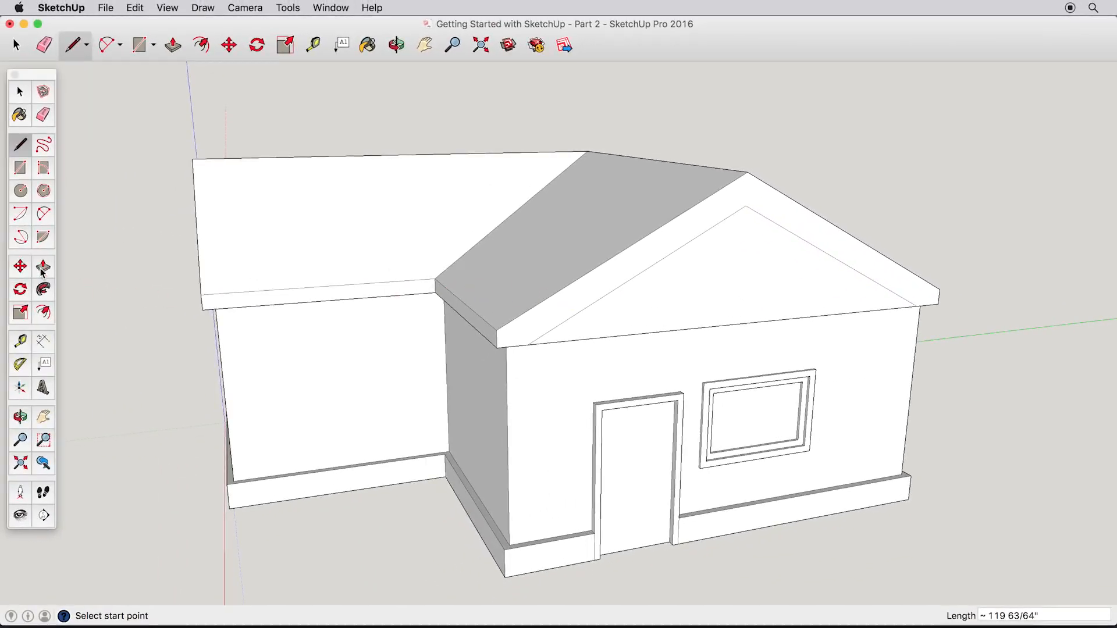
# Step: Push/Pull the inner gable triangle back to the wall face and erase the edge between them
pyautogui.click(43, 267)
pyautogui.click(739, 312)
pyautogui.click(729, 352)
pyautogui.press('e')
pyautogui.click(736, 320)
pyautogui.moveTo(735, 321)
pyautogui.mouseDown(button='middle')
pyautogui.moveTo(683, 255)
pyautogui.moveTo(797, 259)
pyautogui.mouseUp(button='middle')
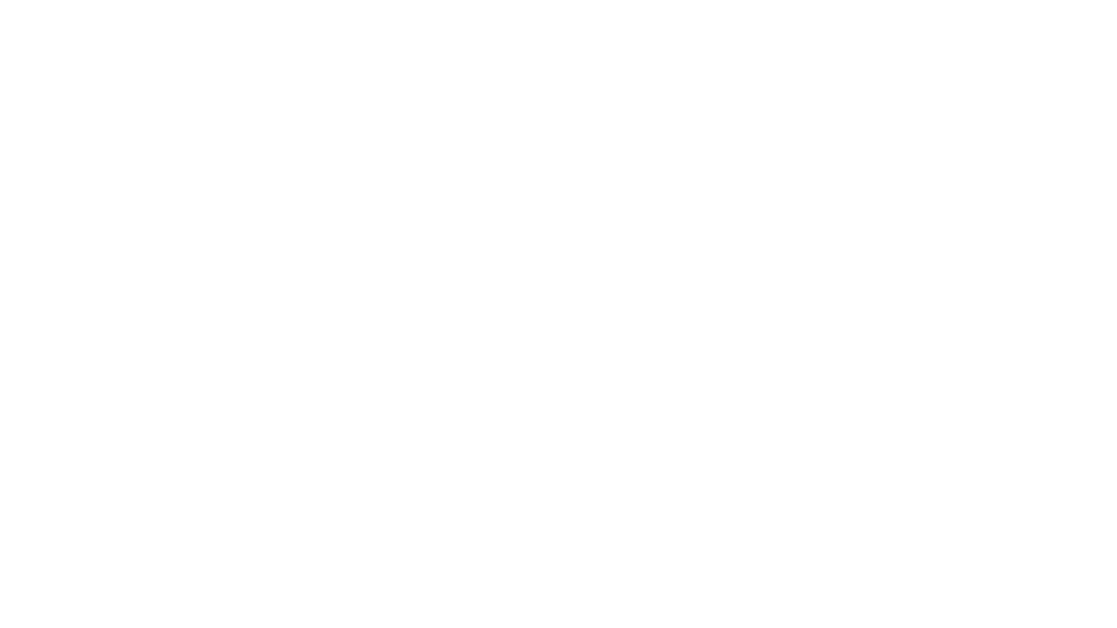